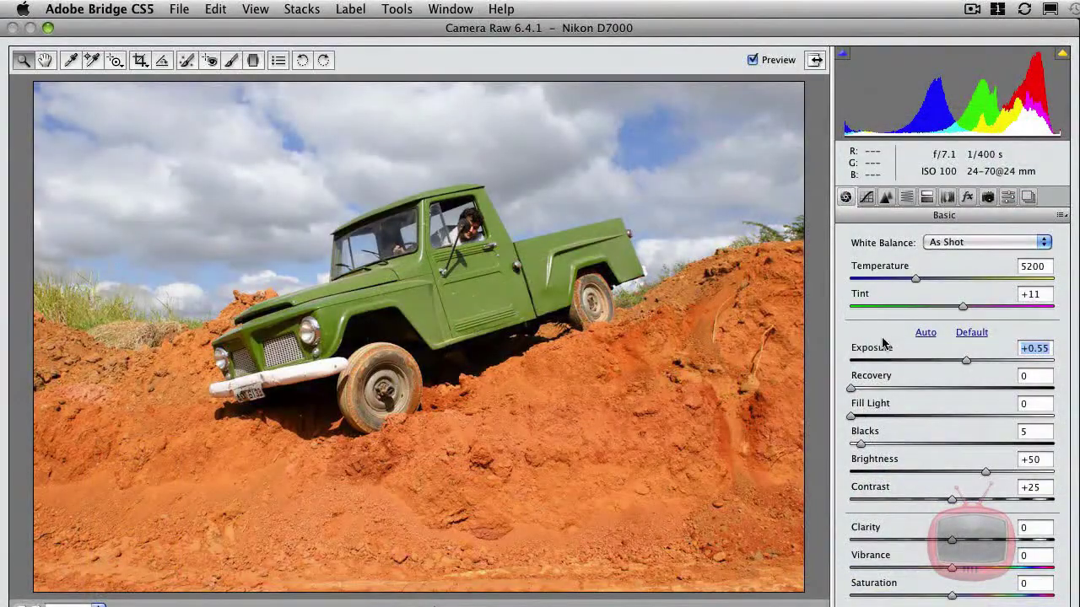
Set the photo's Blacks to 14, Brightness to +55, Contrast to +43 and Clarity to +13, checking shadow clipping for the Blacks
{"action": "left_click", "coordinate": [860, 446], "text": "alt"}
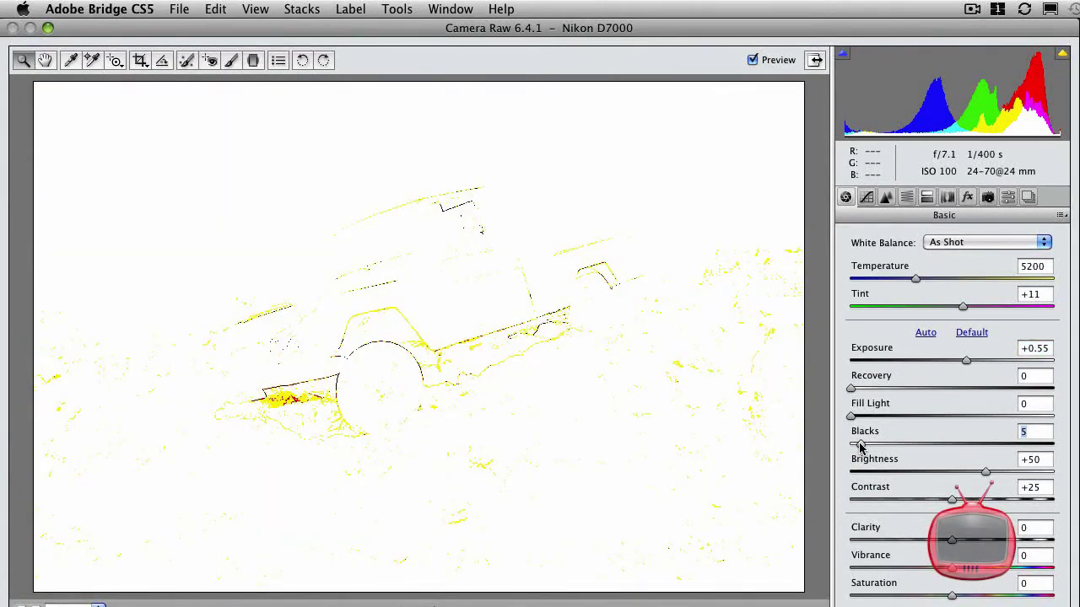
{"action": "left_click_drag", "start_coordinate": [860, 446], "coordinate": [878, 446]}
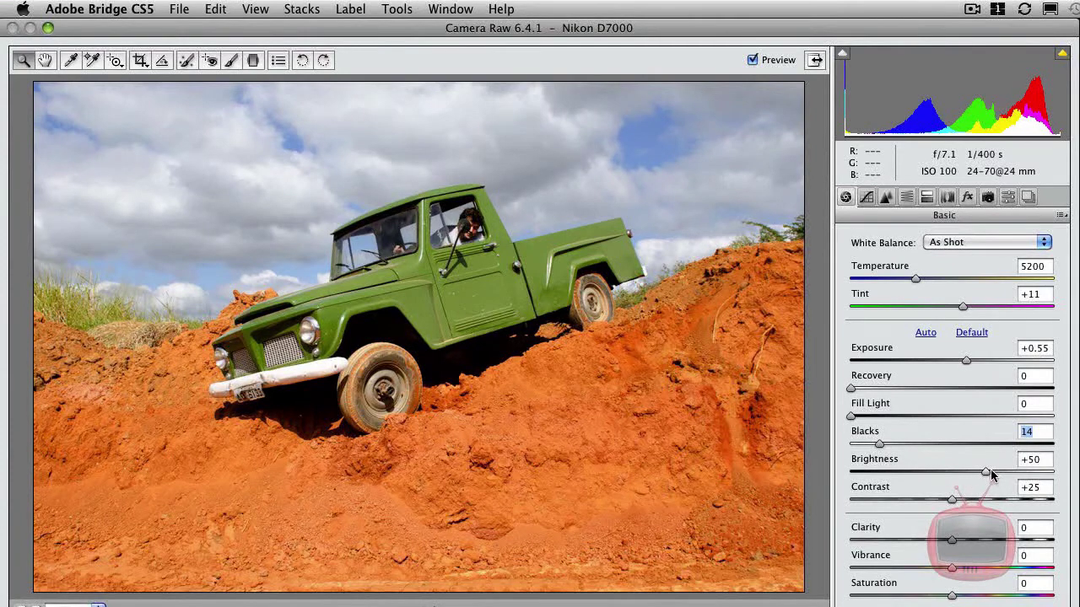
{"action": "left_click_drag", "start_coordinate": [988, 477], "coordinate": [992, 477]}
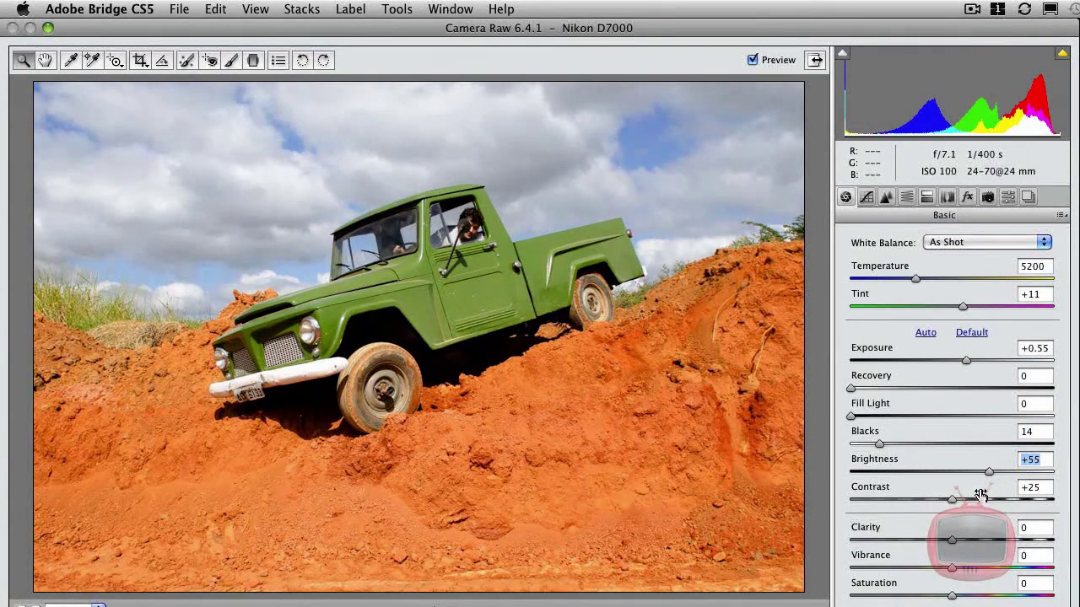
{"action": "left_click_drag", "start_coordinate": [951, 504], "coordinate": [969, 502]}
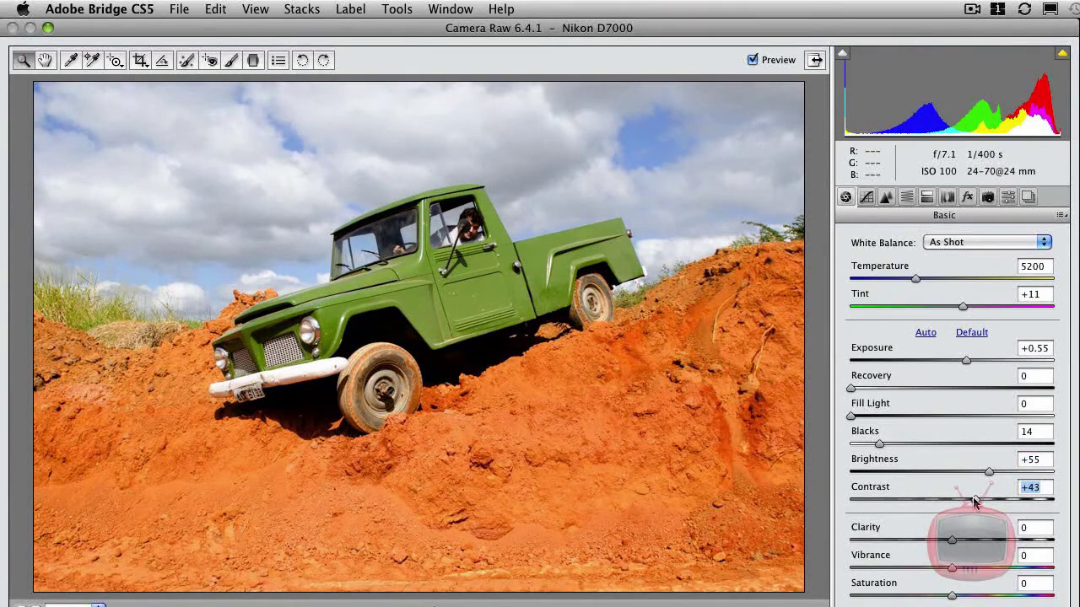
{"action": "left_click_drag", "start_coordinate": [953, 542], "coordinate": [959, 542]}
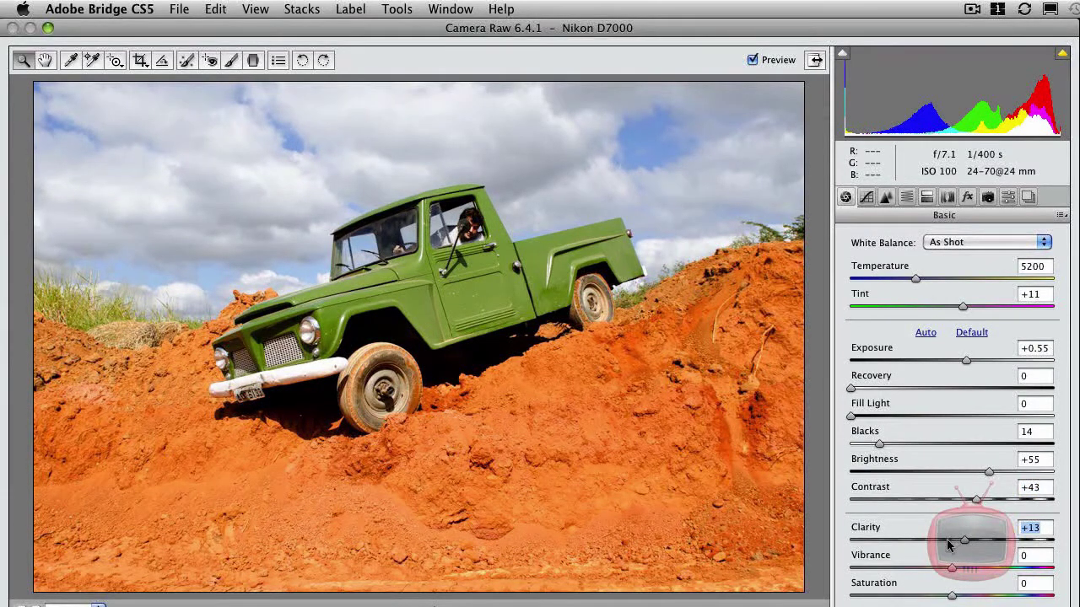
Compare the photo with and without the basic tonal adjustments using the before/after preview
{"action": "left_click", "coordinate": [751, 60]}
{"action": "left_click", "coordinate": [752, 60]}
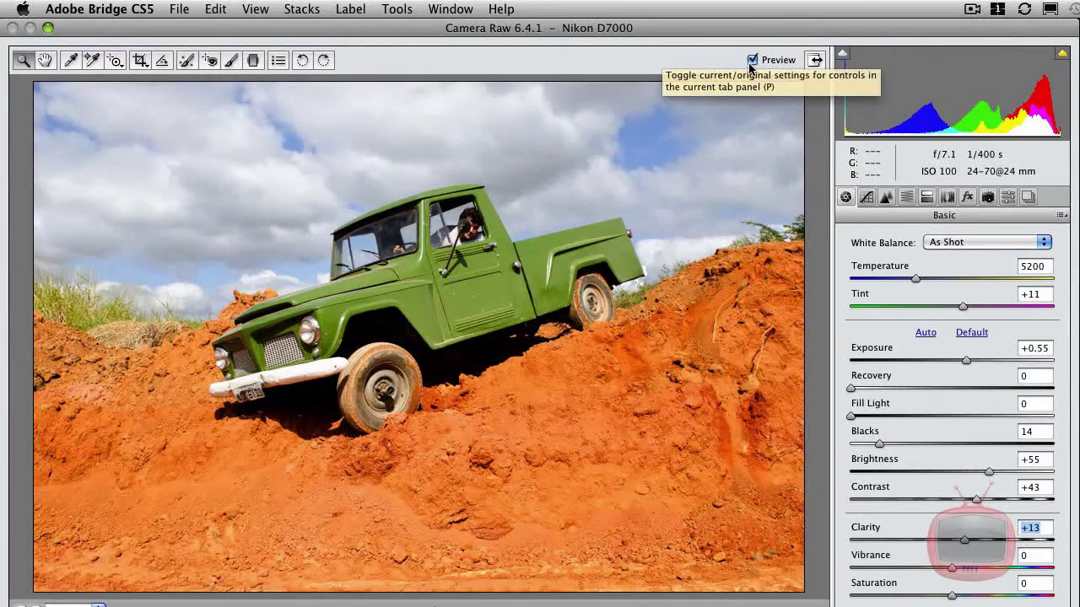
{"action": "left_click", "coordinate": [752, 61]}
{"action": "left_click", "coordinate": [751, 61]}
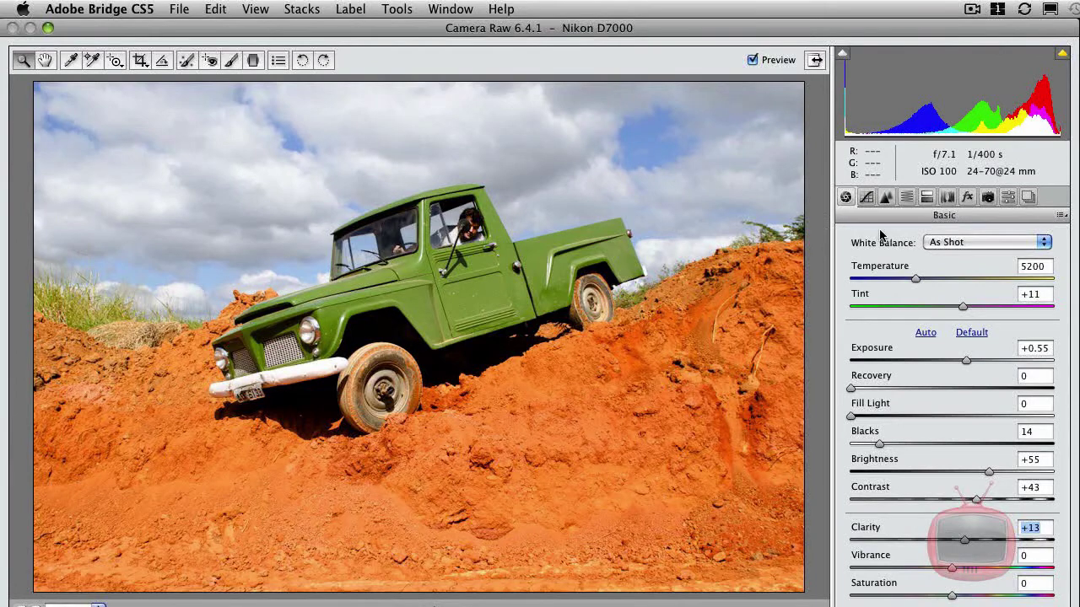
Adjust the HSL luminance: Oranges +7, Yellows +13, Greens -17 and Blues -52
{"action": "left_click", "coordinate": [907, 198]}
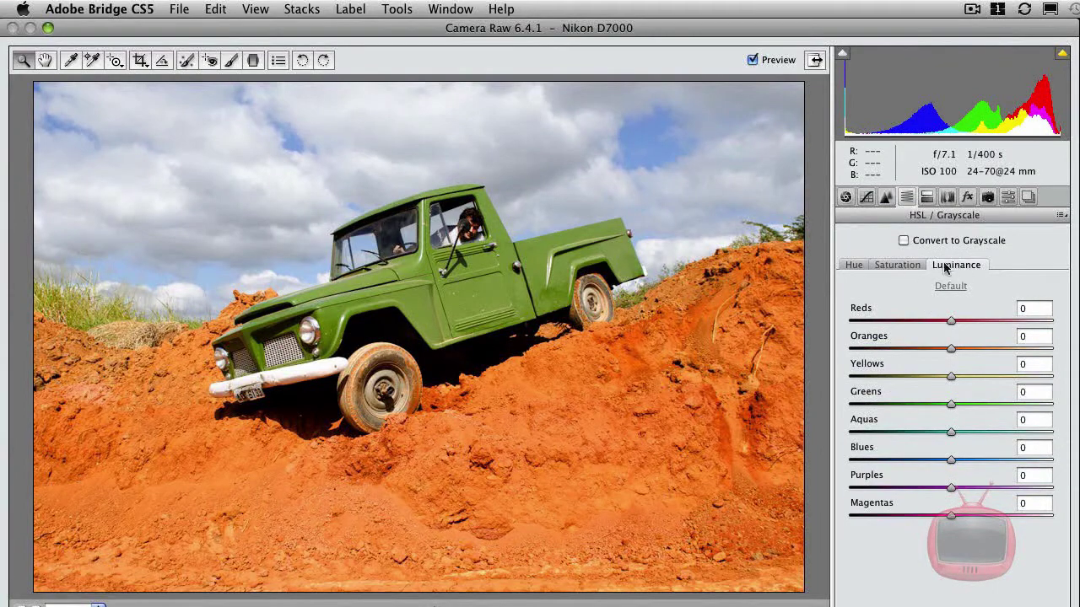
{"action": "left_click_drag", "start_coordinate": [947, 460], "coordinate": [907, 462]}
{"action": "left_click_drag", "start_coordinate": [953, 351], "coordinate": [934, 408]}
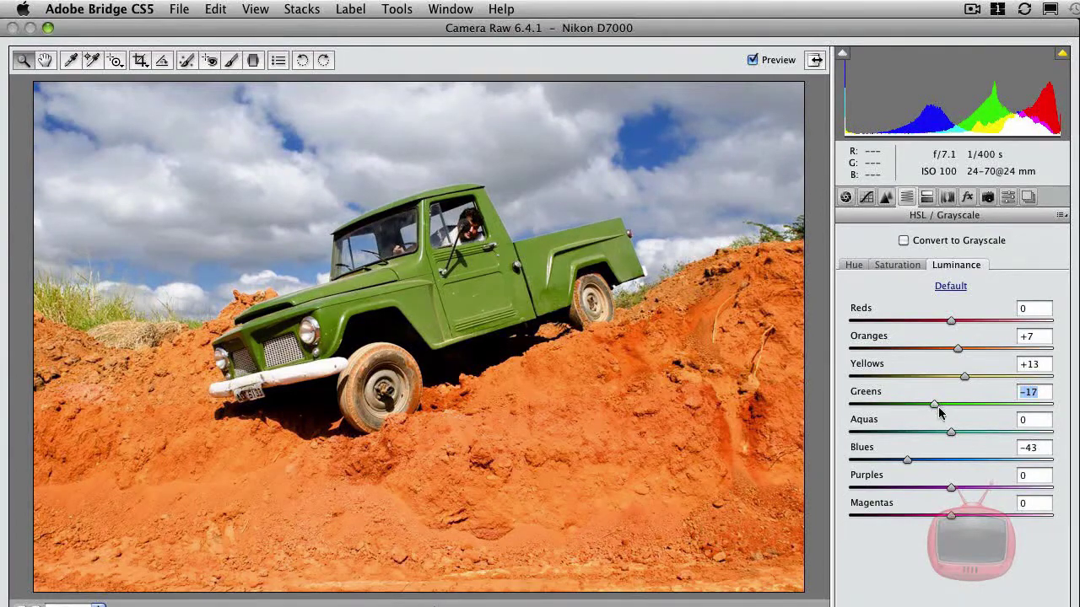
{"action": "left_click_drag", "start_coordinate": [907, 462], "coordinate": [896, 461]}
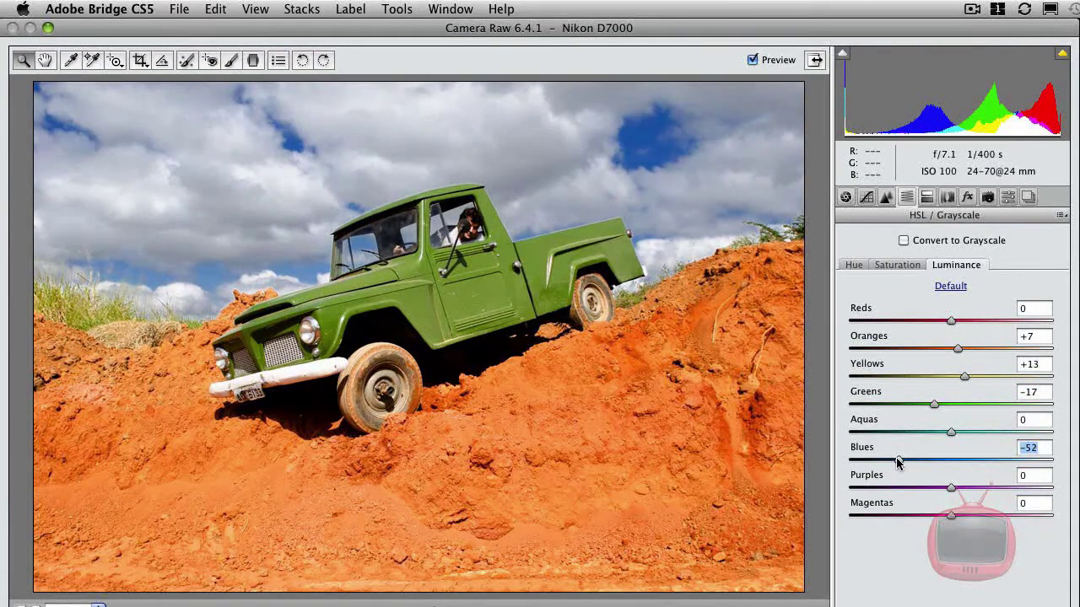
Preview the photo before and after the HSL luminance changes, and likewise for the Basic adjustments
{"action": "left_click", "coordinate": [752, 60]}
{"action": "left_click", "coordinate": [752, 61]}
{"action": "left_click", "coordinate": [750, 63]}
{"action": "left_click", "coordinate": [845, 197]}
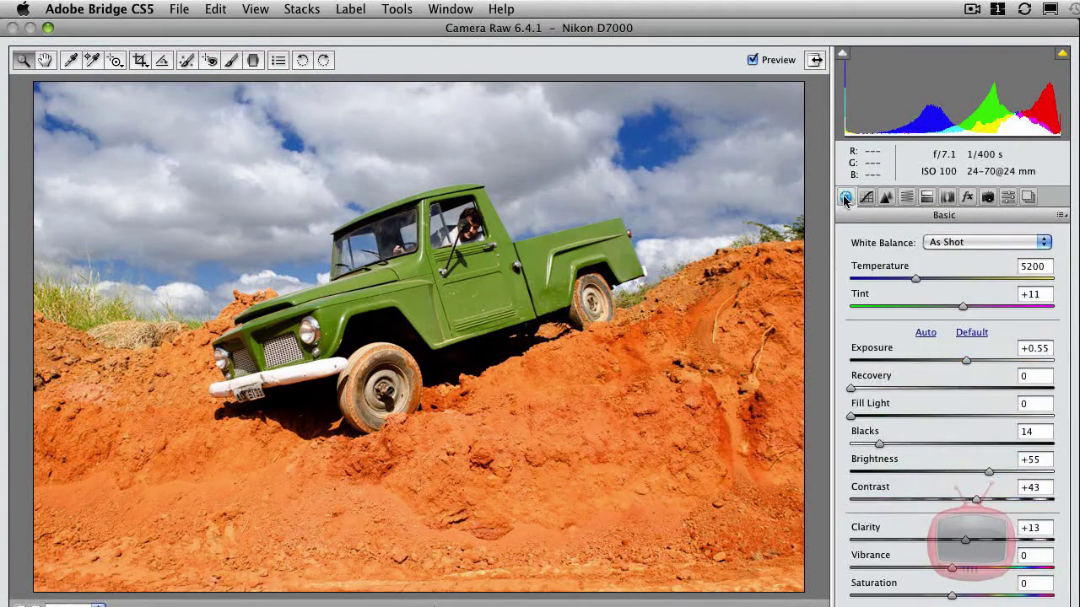
{"action": "left_click", "coordinate": [751, 60]}
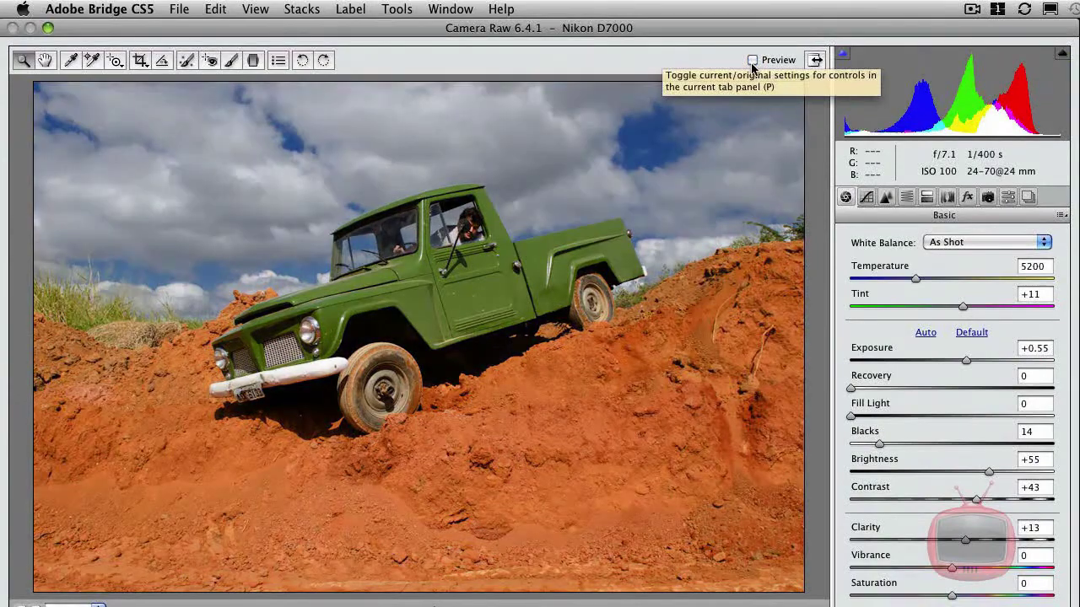
{"action": "left_click", "coordinate": [752, 60]}
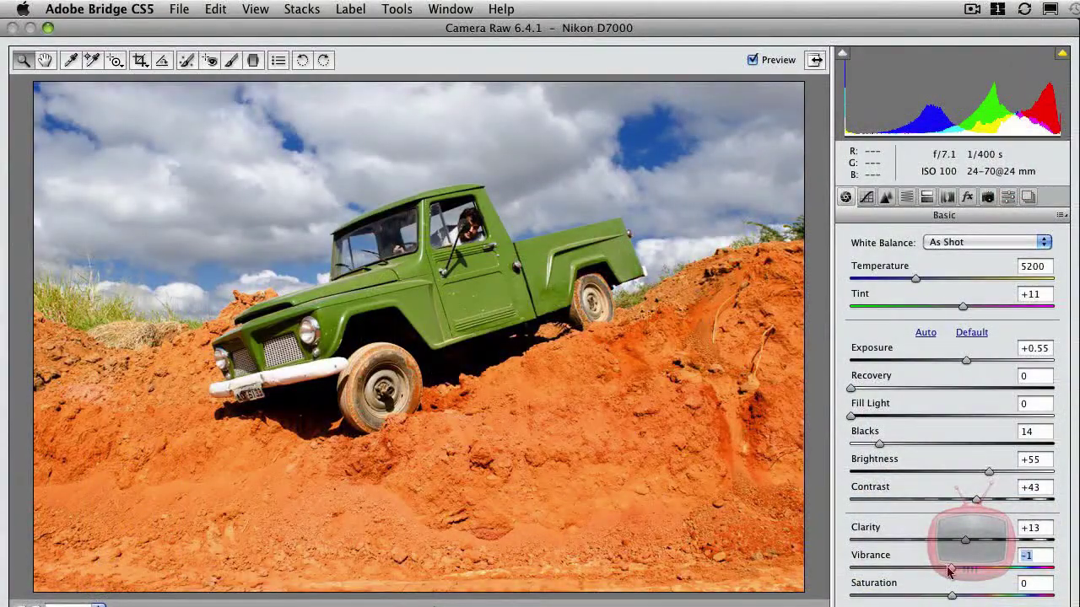
Give the photo a gritty, desaturated look with Vibrance -58, Clarity +100, Blacks 27 and Exposure +0.70
{"action": "left_click_drag", "start_coordinate": [949, 572], "coordinate": [890, 574]}
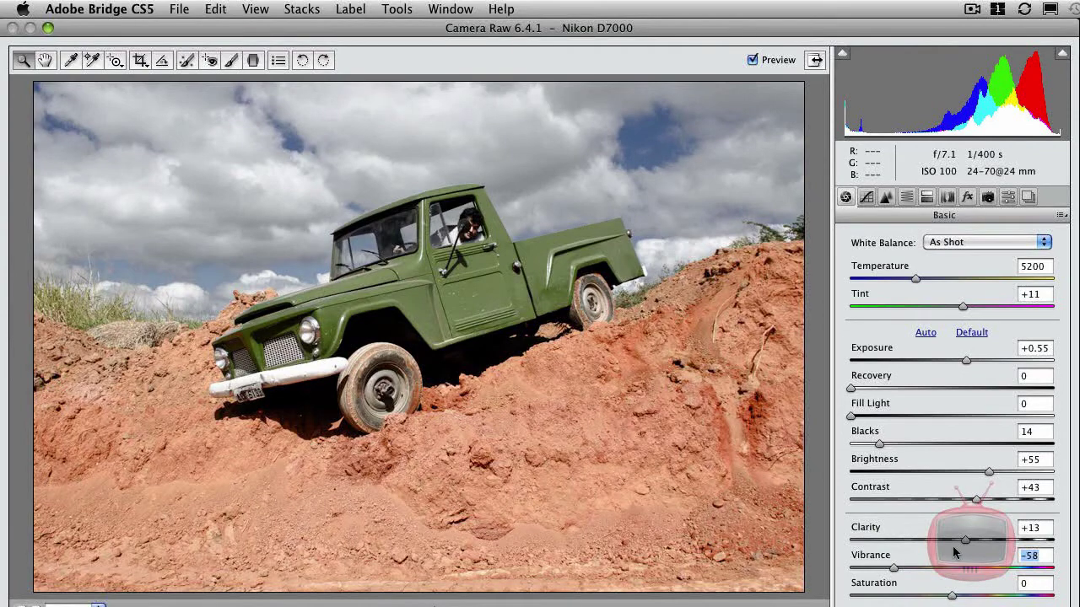
{"action": "left_click_drag", "start_coordinate": [966, 544], "coordinate": [1070, 547]}
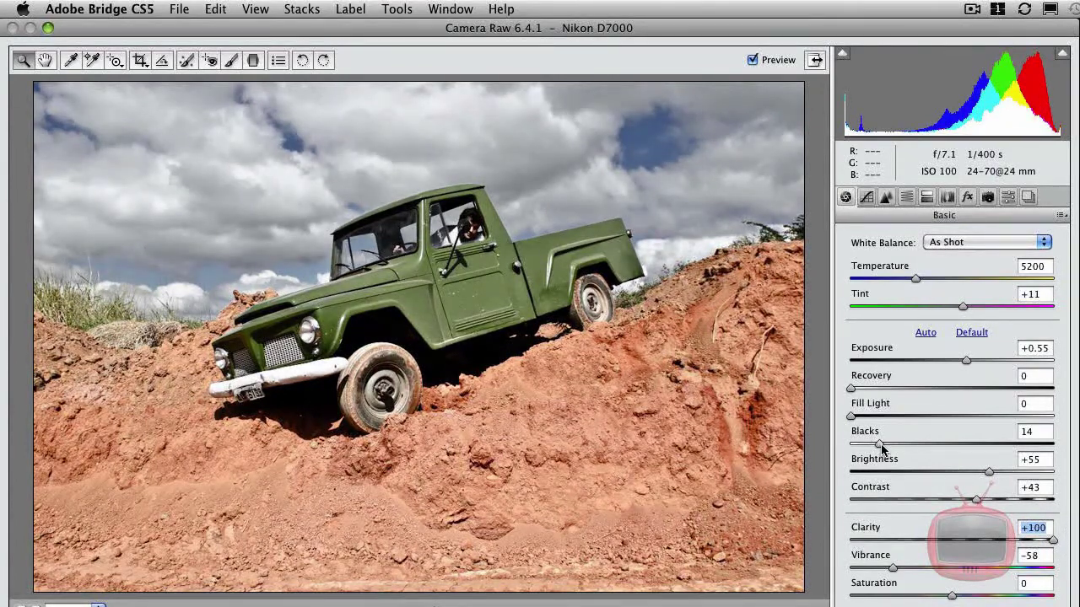
{"action": "left_click_drag", "start_coordinate": [879, 447], "coordinate": [904, 442]}
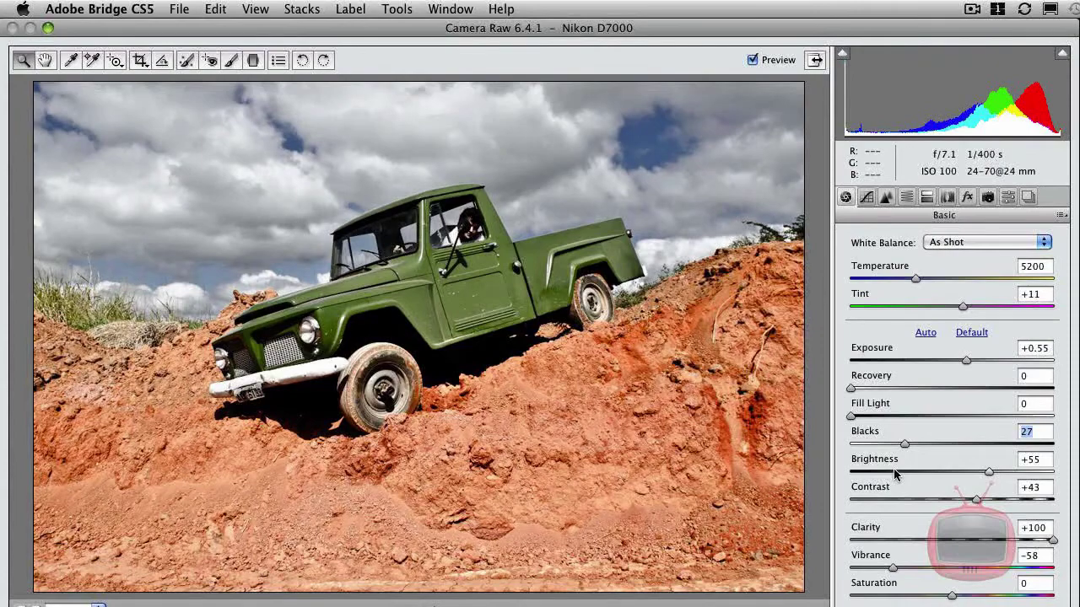
{"action": "left_click_drag", "start_coordinate": [967, 362], "coordinate": [970, 363]}
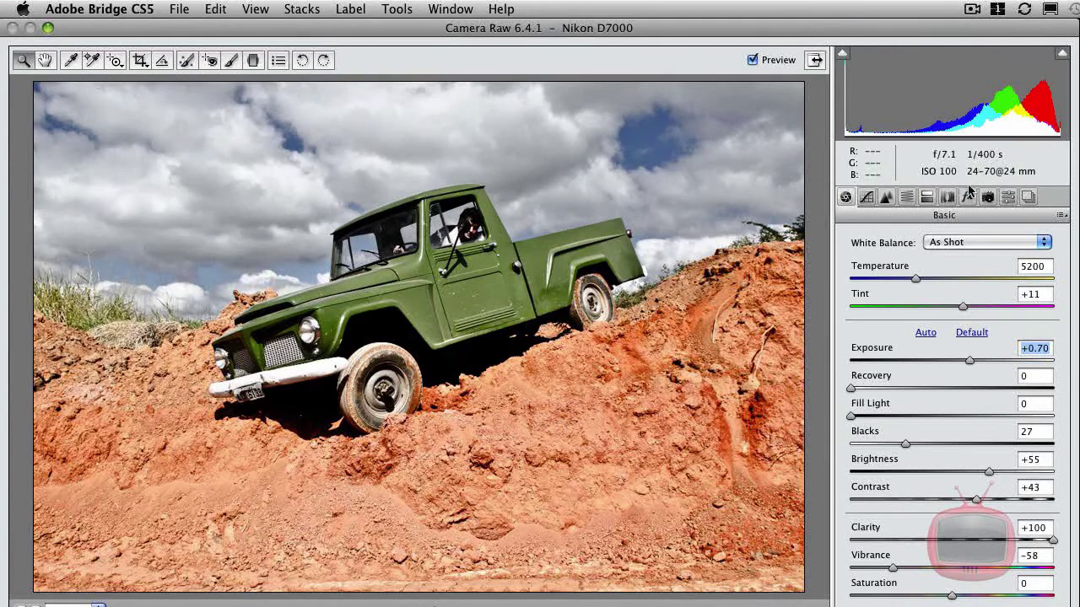
Add a dark Highlight Priority post-crop vignette with Amount -43, Midpoint 49 and Feather 75
{"action": "left_click", "coordinate": [968, 197]}
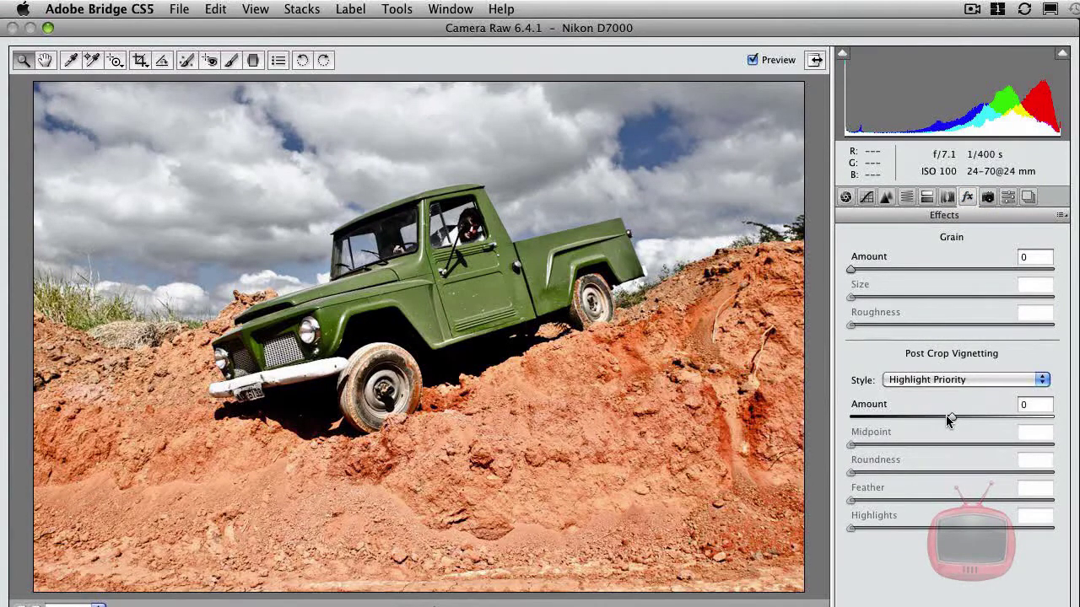
{"action": "left_click_drag", "start_coordinate": [945, 420], "coordinate": [904, 427]}
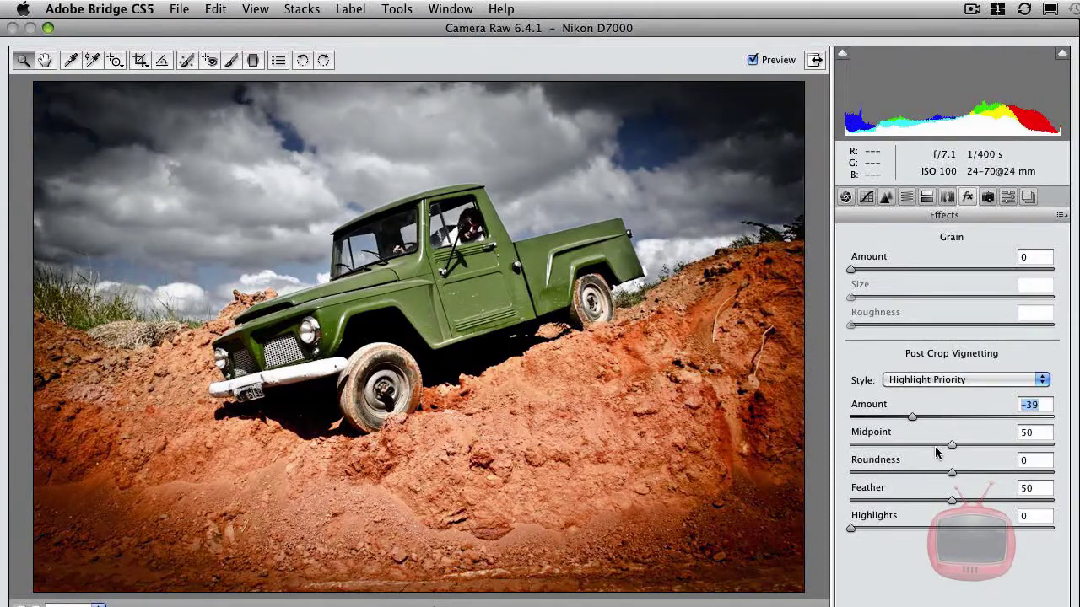
{"action": "mouse_move", "coordinate": [952, 447]}
{"action": "left_mouse_down"}
{"action": "mouse_move", "coordinate": [904, 453]}
{"action": "mouse_move", "coordinate": [950, 448]}
{"action": "left_mouse_up"}
{"action": "left_click_drag", "start_coordinate": [959, 503], "coordinate": [1007, 498]}
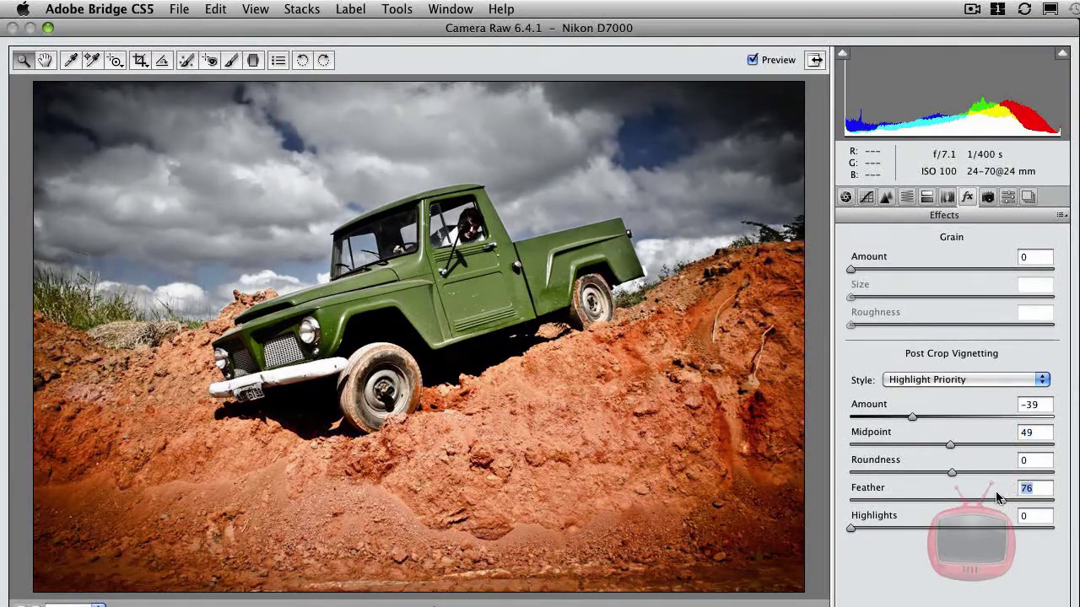
{"action": "mouse_move", "coordinate": [912, 417]}
{"action": "left_mouse_down"}
{"action": "mouse_move", "coordinate": [924, 417]}
{"action": "mouse_move", "coordinate": [908, 415]}
{"action": "left_mouse_up"}
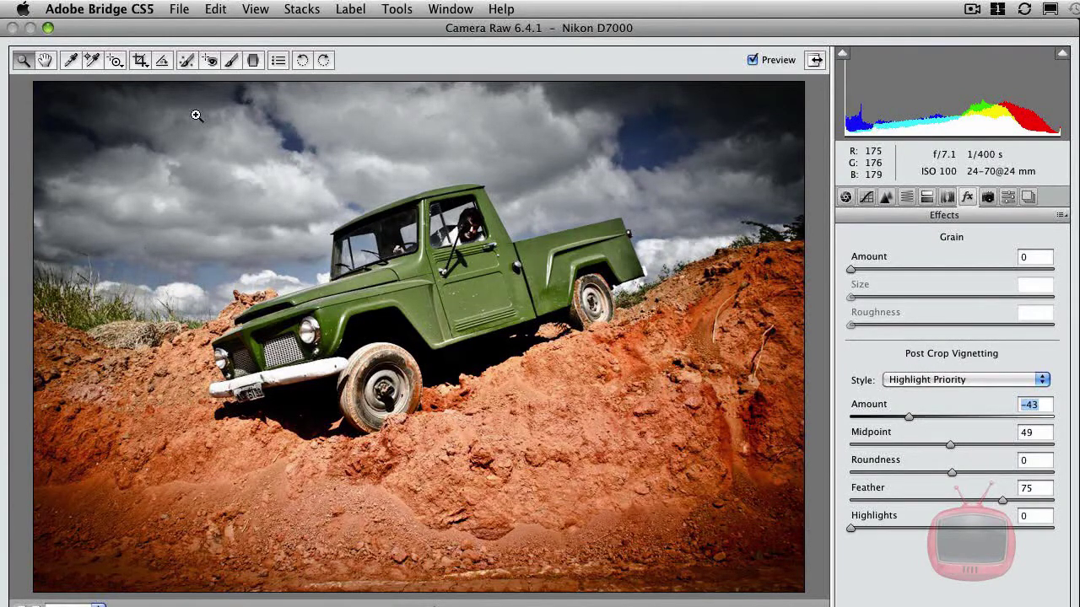
Crop the photo around the truck, trimming narrow strips from its left and bottom edges and a sliver from its right edge
{"action": "left_click", "coordinate": [142, 64]}
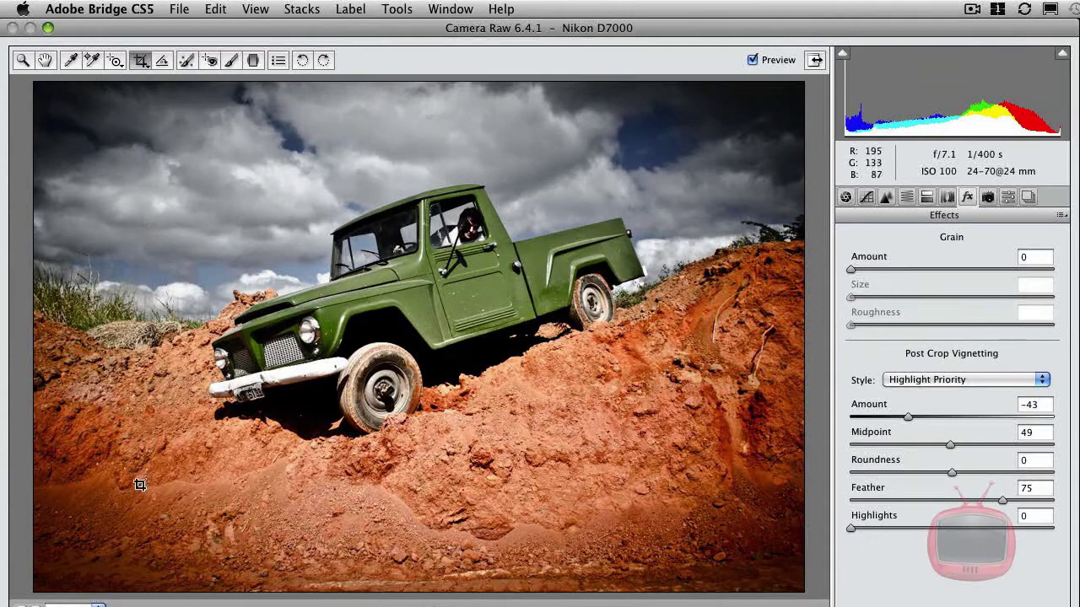
{"action": "left_click_drag", "start_coordinate": [59, 566], "coordinate": [812, 59]}
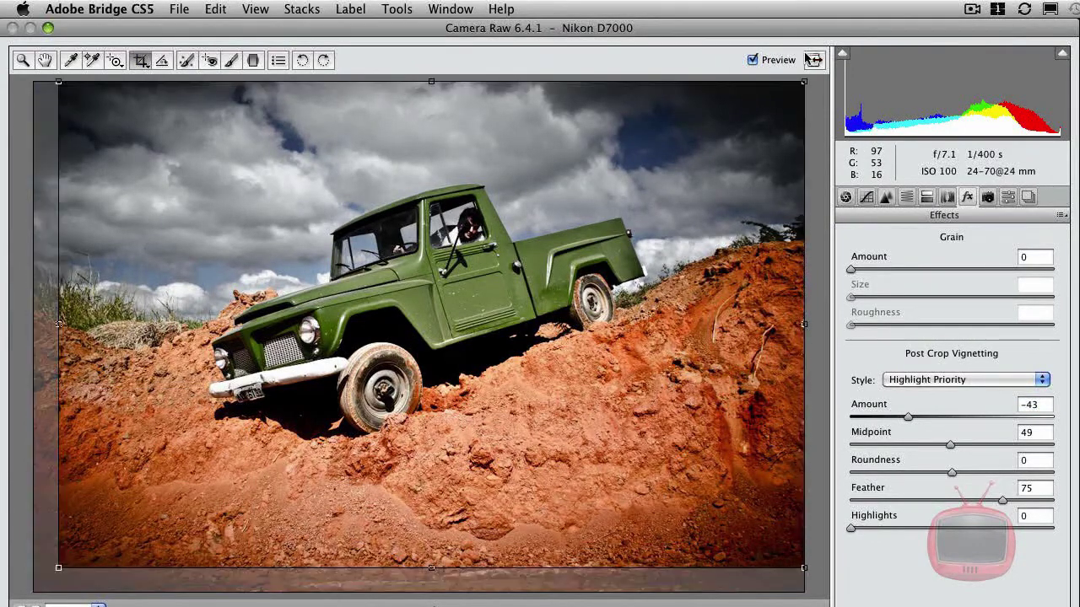
{"action": "left_click_drag", "start_coordinate": [432, 570], "coordinate": [426, 472]}
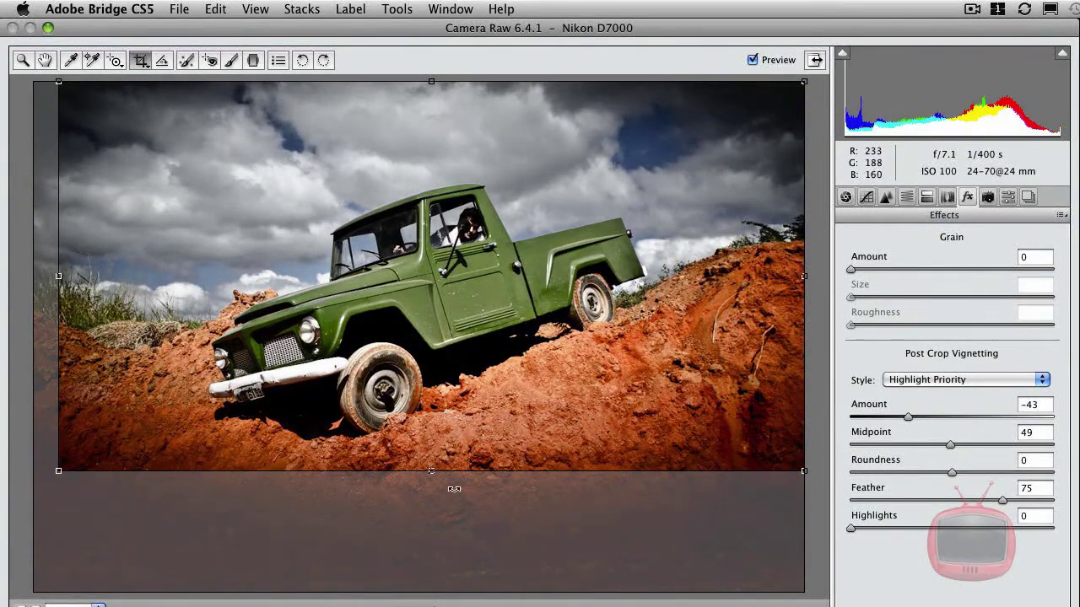
{"action": "left_click_drag", "start_coordinate": [430, 472], "coordinate": [432, 553]}
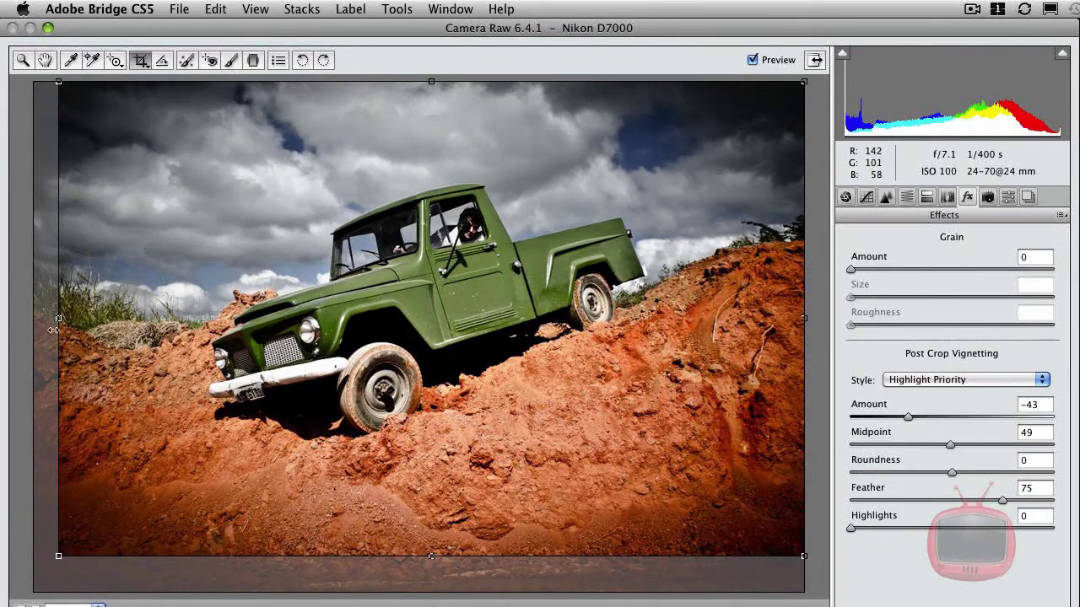
{"action": "left_click_drag", "start_coordinate": [59, 319], "coordinate": [62, 319]}
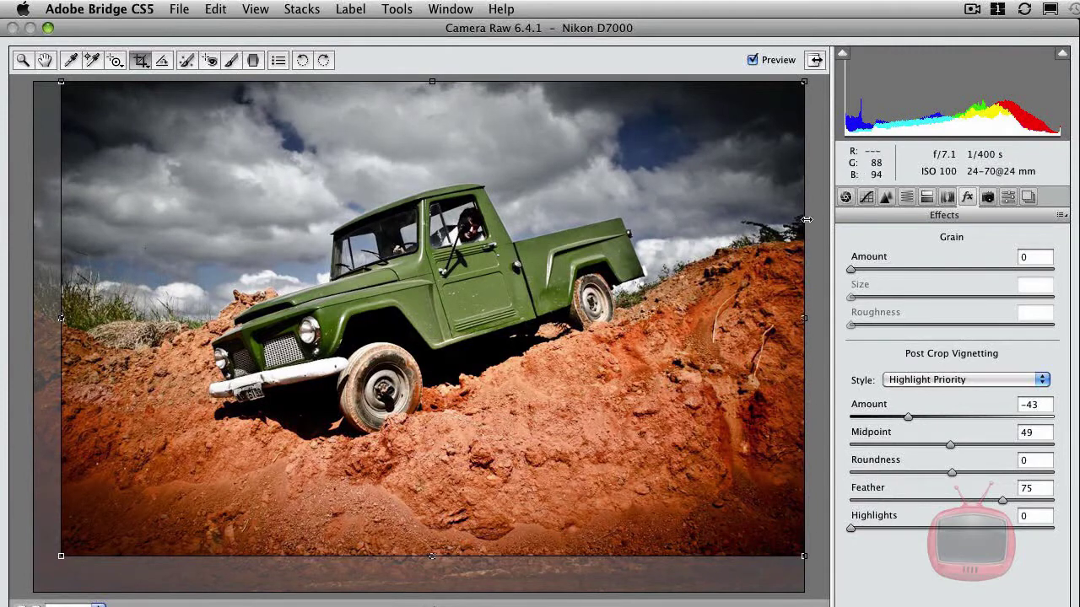
{"action": "left_click_drag", "start_coordinate": [798, 319], "coordinate": [797, 319]}
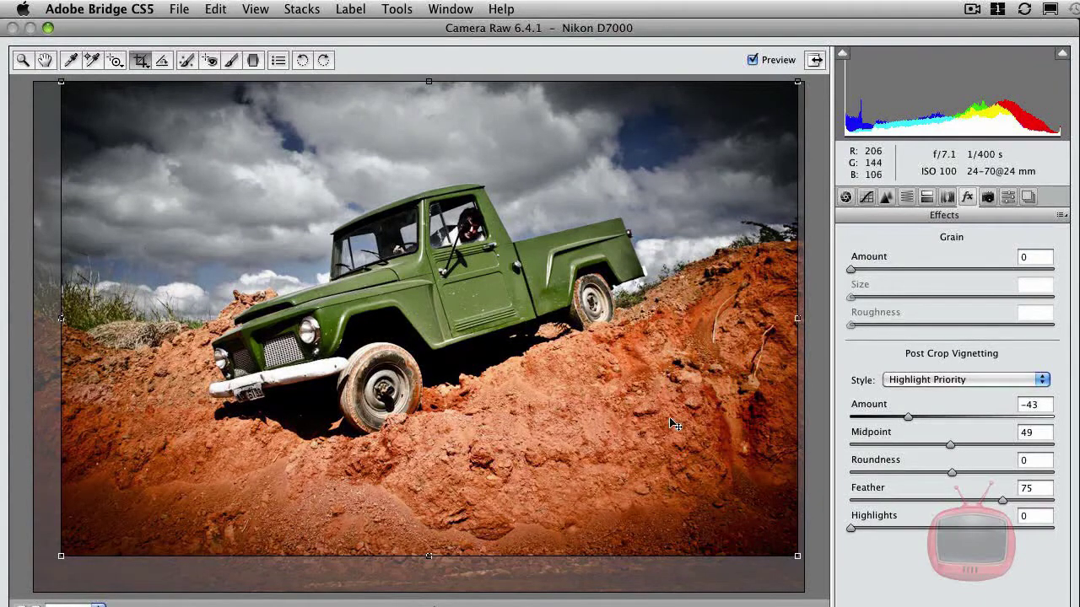
{"action": "key", "text": "z"}
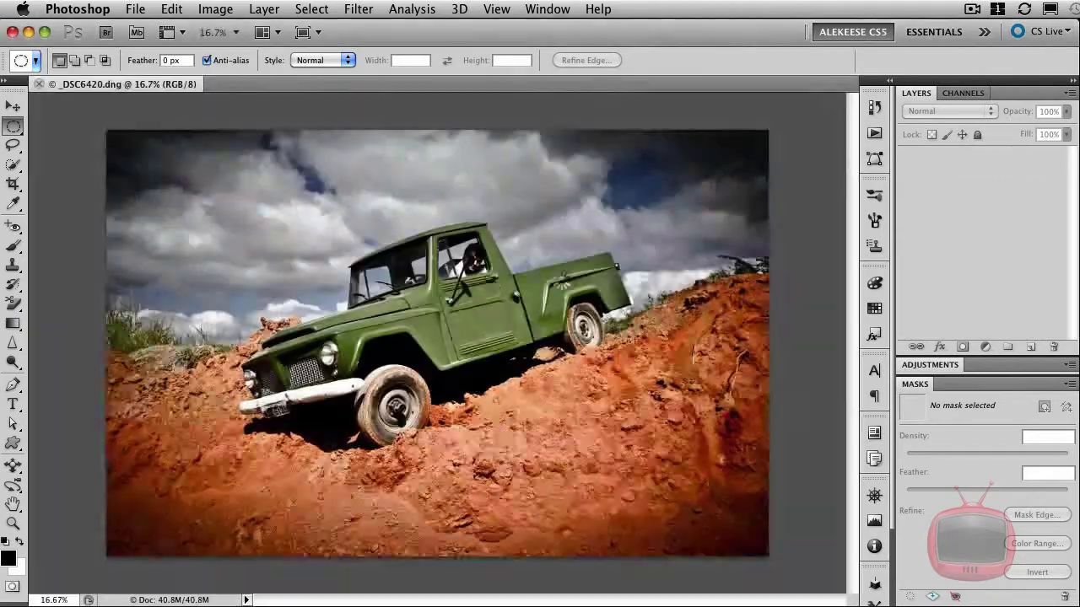
Examine the edited photo in Photoshop at 100%, checking the door, cab, hood, front wheel and dirt, and return to 33.3%
{"action": "key", "text": "super+plus"}
{"action": "key", "text": "super+plus"}
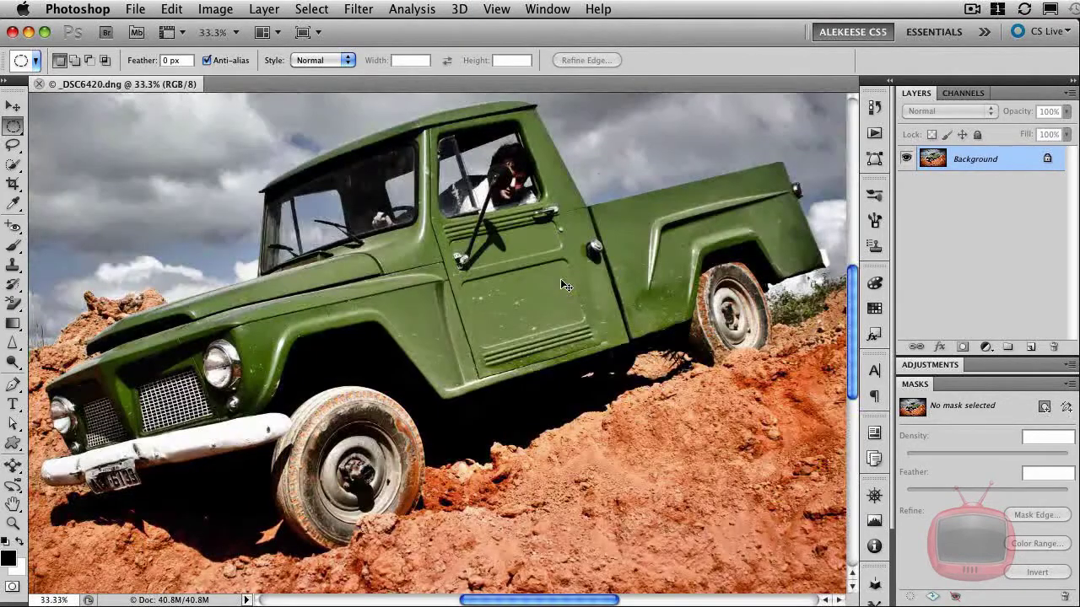
{"action": "key", "text": "super+1"}
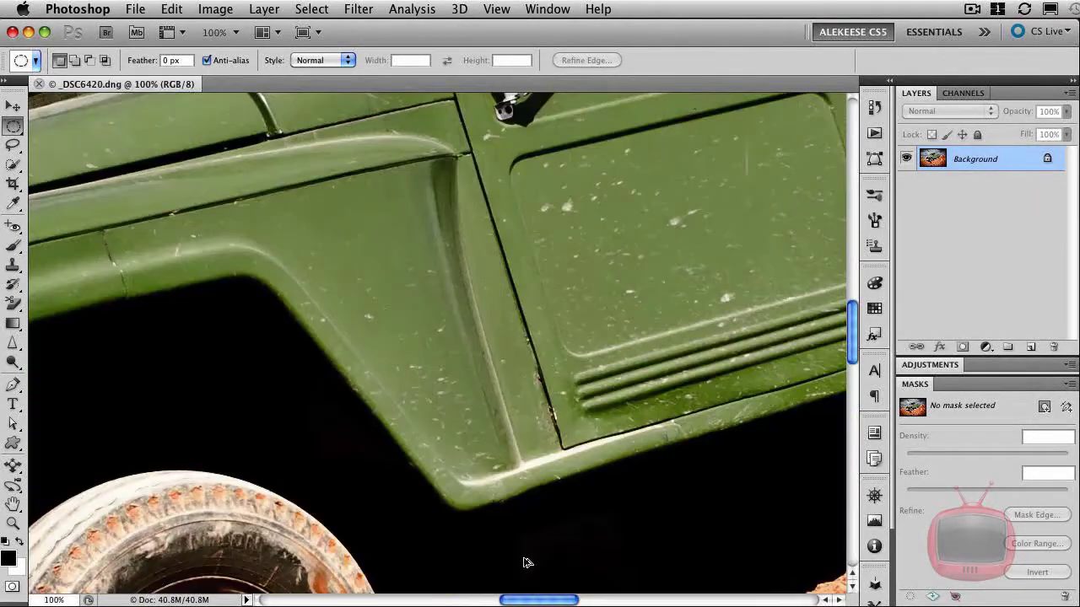
{"action": "left_click_drag", "start_coordinate": [298, 303], "coordinate": [357, 562]}
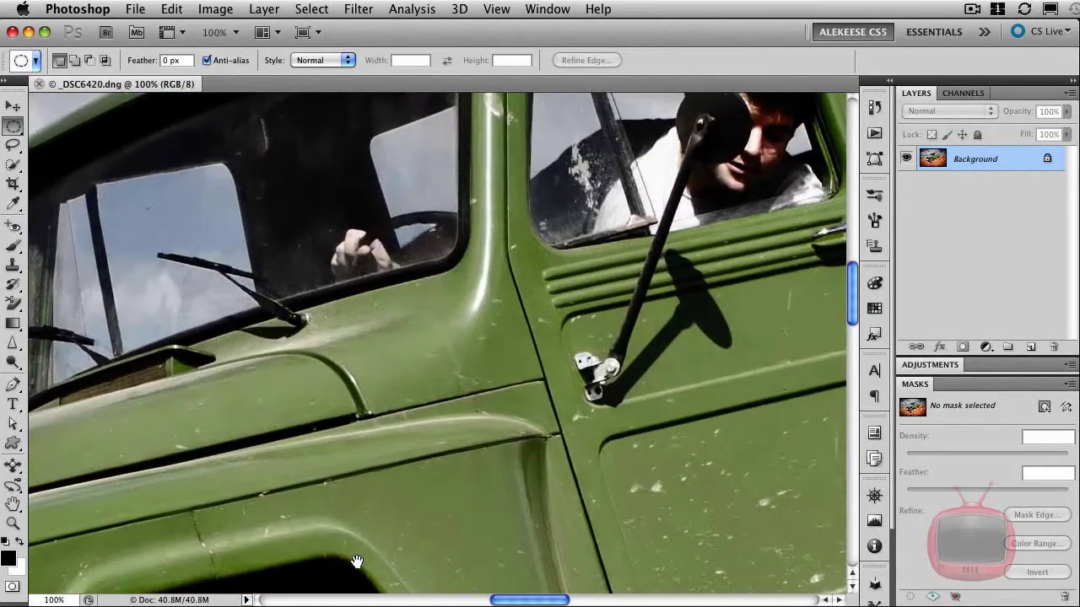
{"action": "left_click_drag", "start_coordinate": [219, 369], "coordinate": [448, 480]}
{"action": "scroll", "coordinate": [449, 480], "scroll_direction": "down", "scroll_amount": 10}
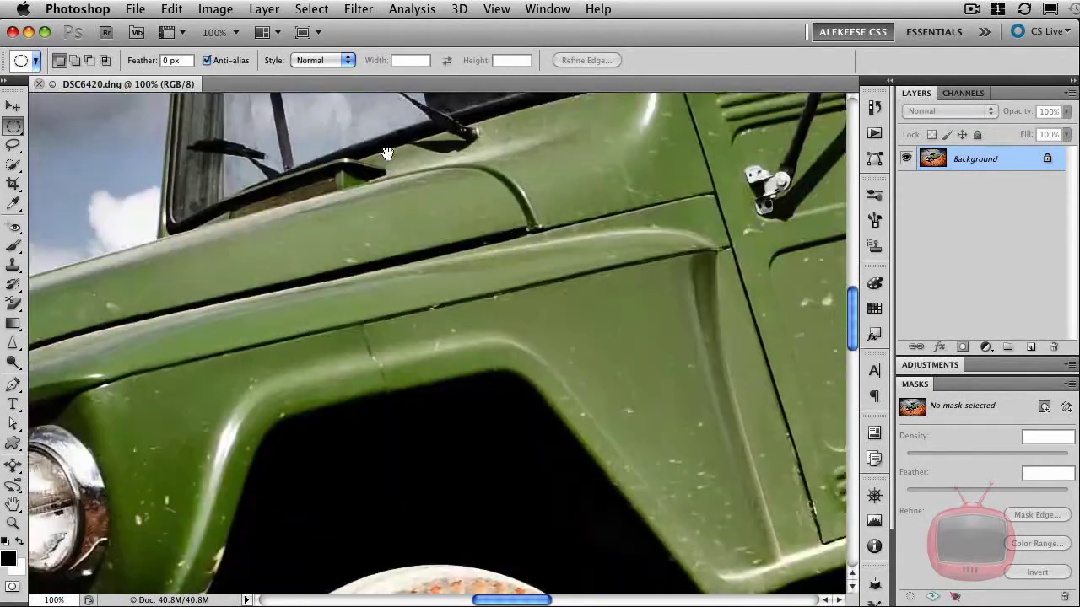
{"action": "scroll", "coordinate": [447, 258], "scroll_direction": "down", "scroll_amount": 5}
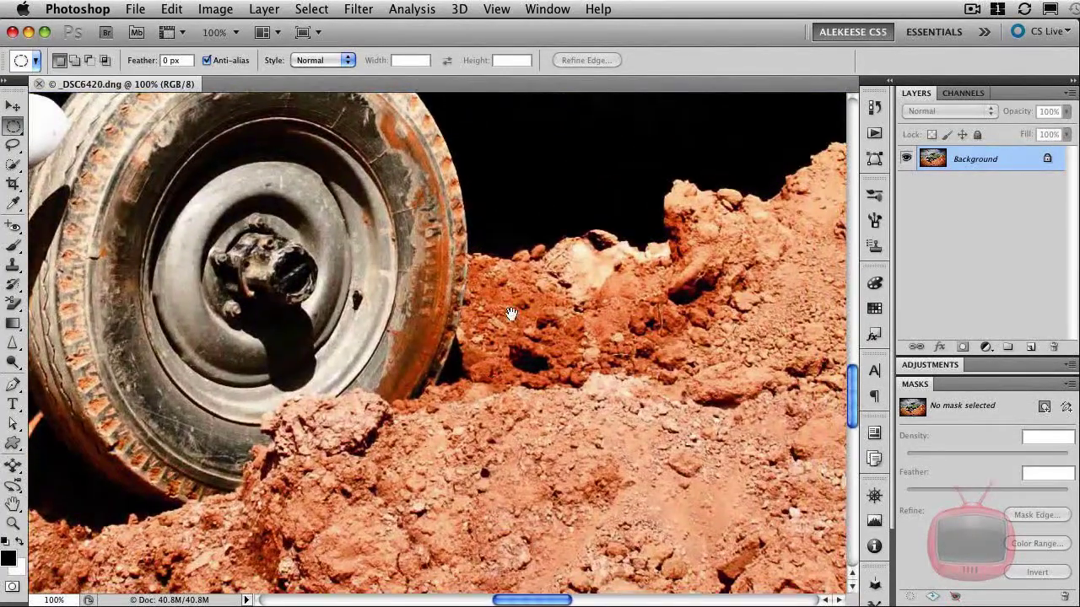
{"action": "key", "text": "ctrl+minus"}
{"action": "key", "text": "ctrl+minus"}
{"action": "key", "text": "ctrl+minus"}
{"action": "key", "text": "ctrl+minus"}
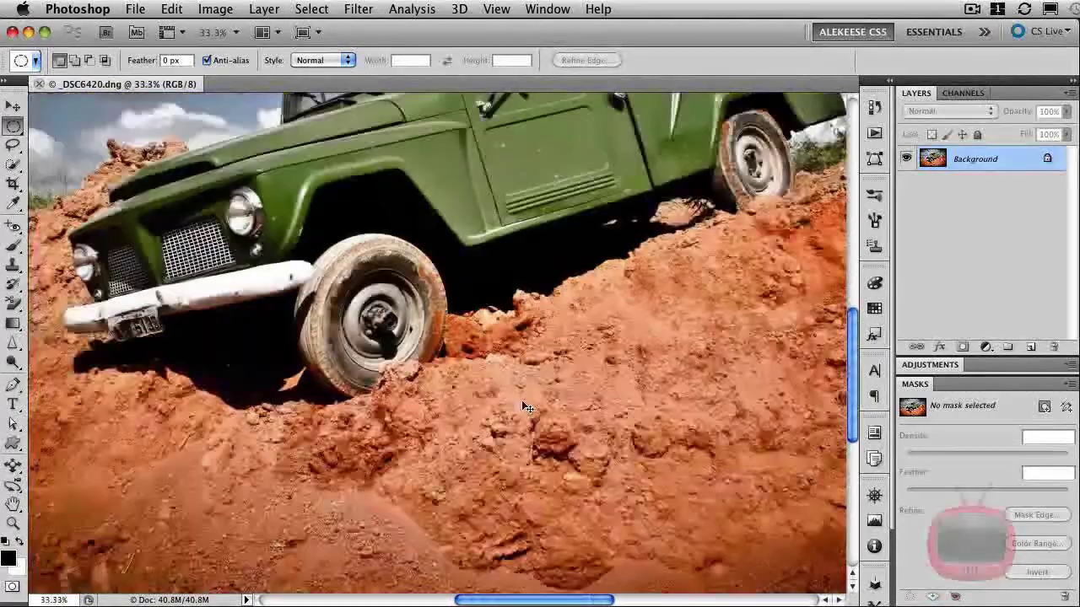
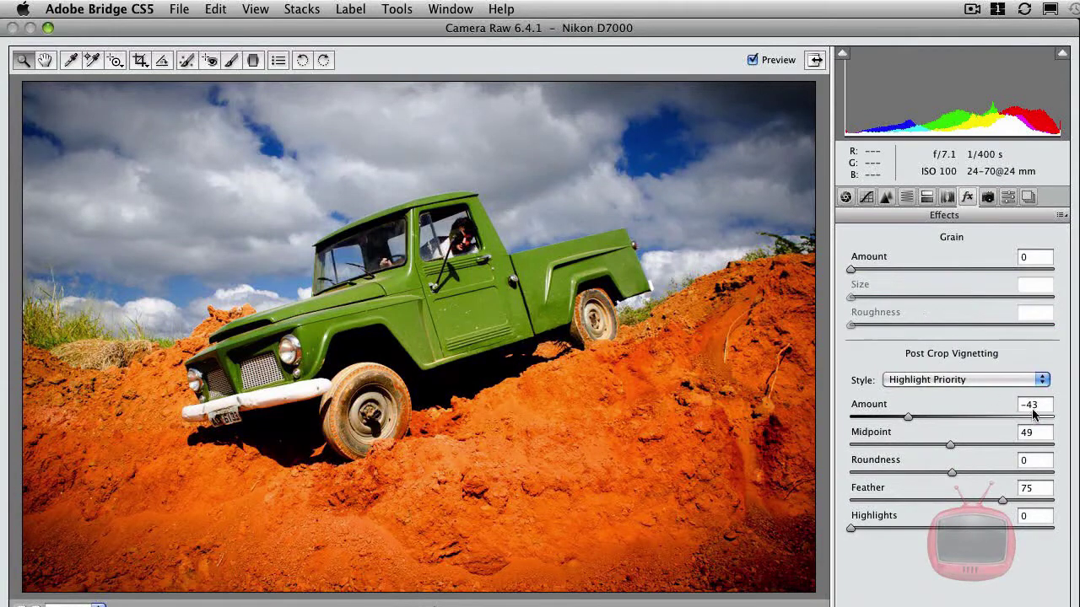
Remove the post-crop vignette by setting its Amount to 0, and open the photo as a copy in Photoshop
{"action": "type", "text": "0"}
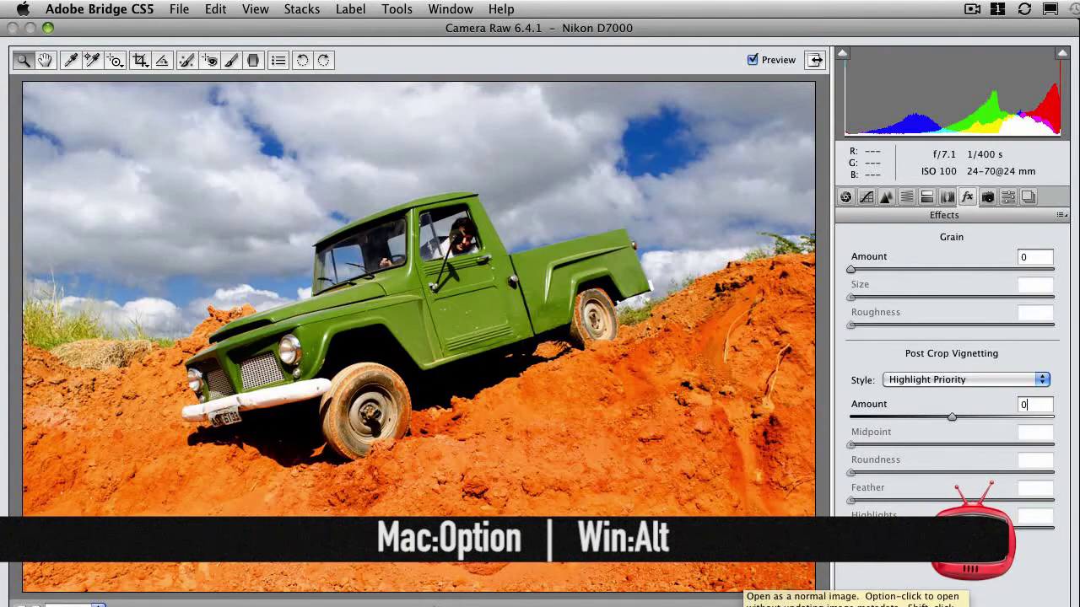
{"action": "left_click", "coordinate": [742, 590], "text": "alt"}
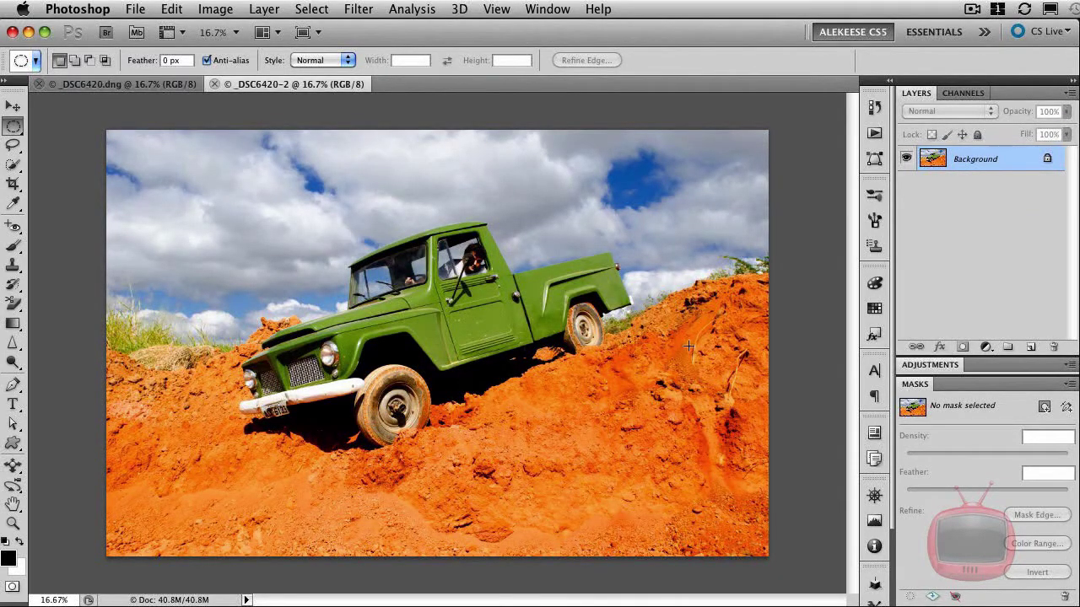
Duplicate the Background layer and rename the copy "Retoque digital"
{"action": "left_click_drag", "start_coordinate": [1016, 160], "coordinate": [1032, 345]}
{"action": "double_click", "coordinate": [975, 160]}
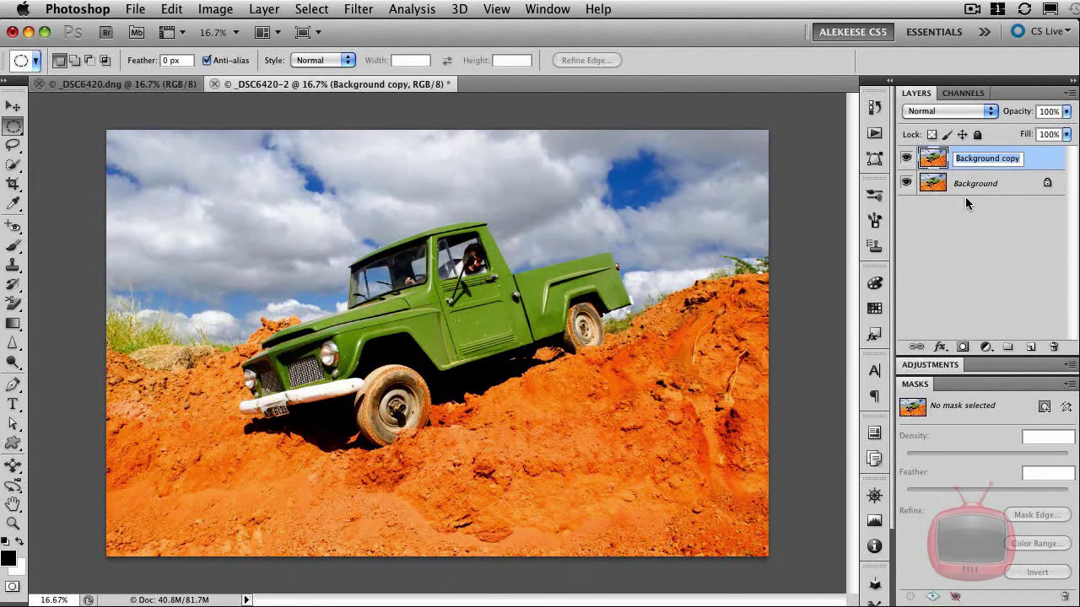
{"action": "type", "text": "Retoque digital"}
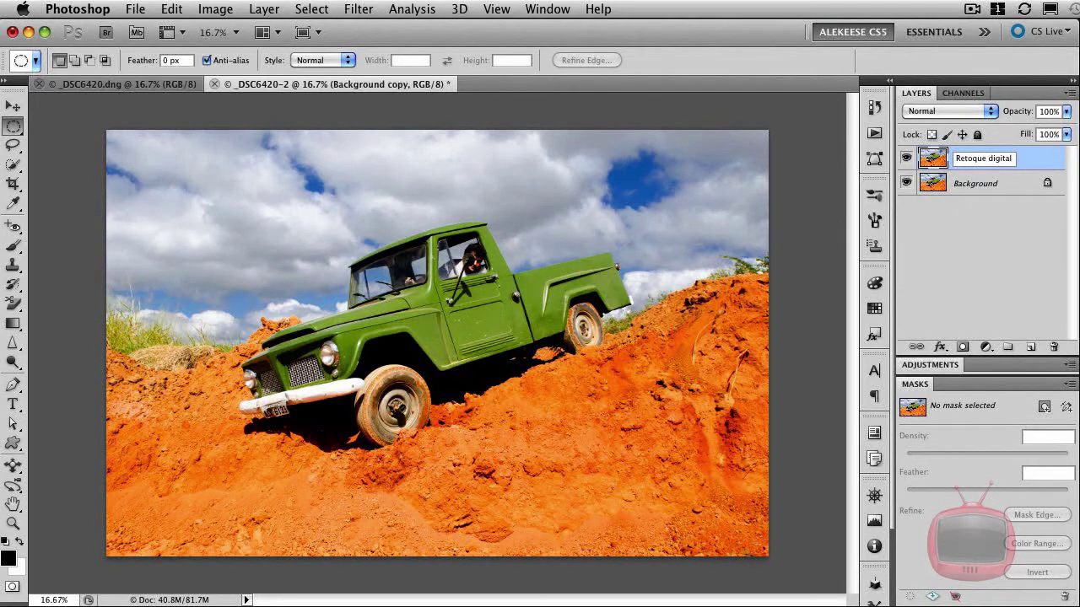
{"action": "key", "text": "Return"}
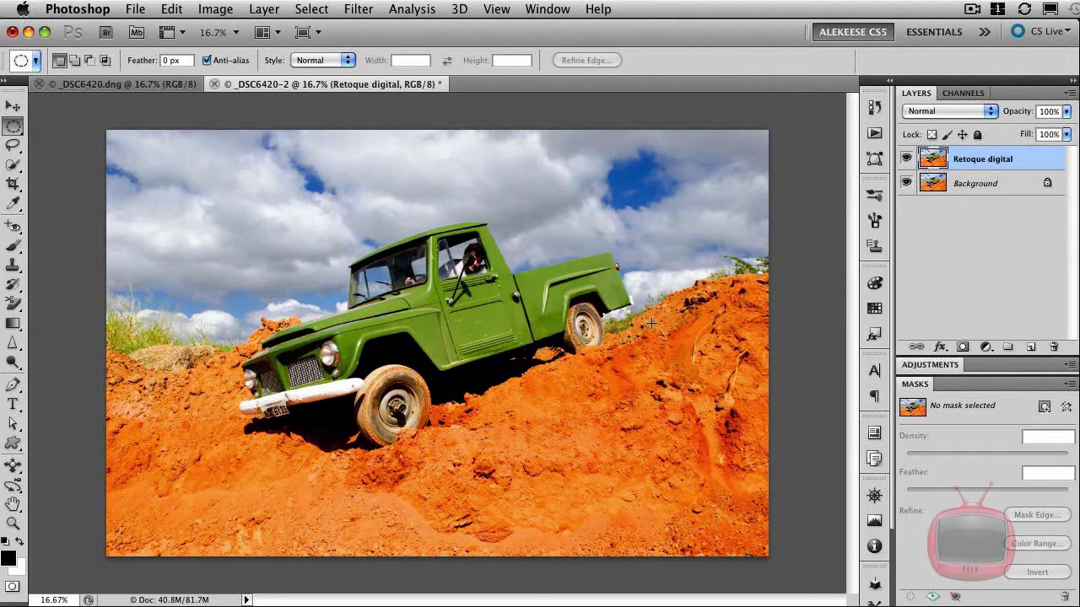
Desaturate the Retoque digital layer and convert it for smart filters
{"action": "key", "text": "super+plus"}
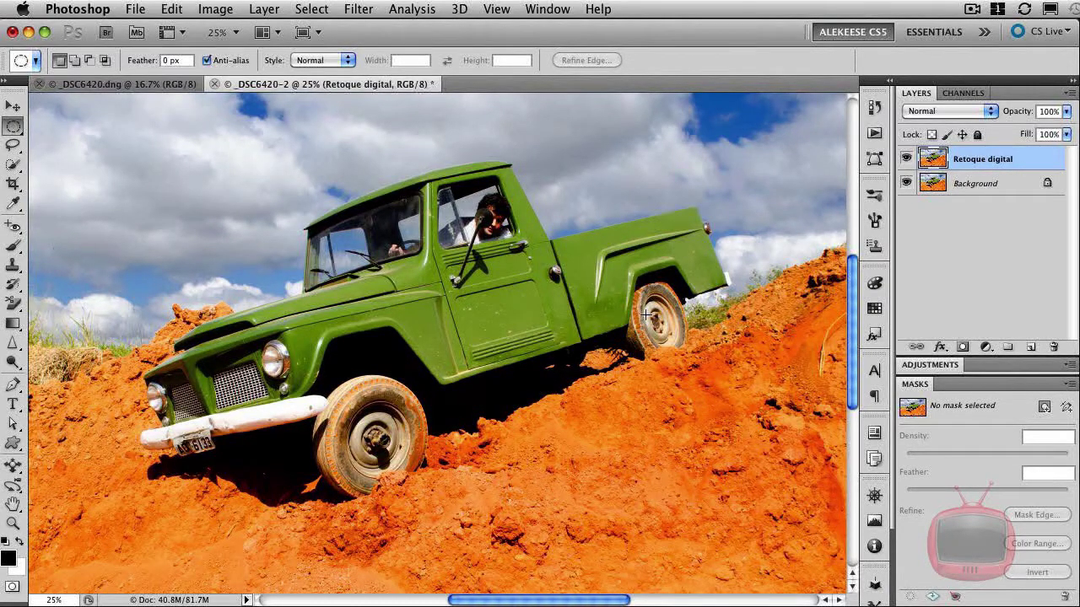
{"action": "left_click", "coordinate": [221, 8]}
{"action": "mouse_move", "coordinate": [235, 66]}
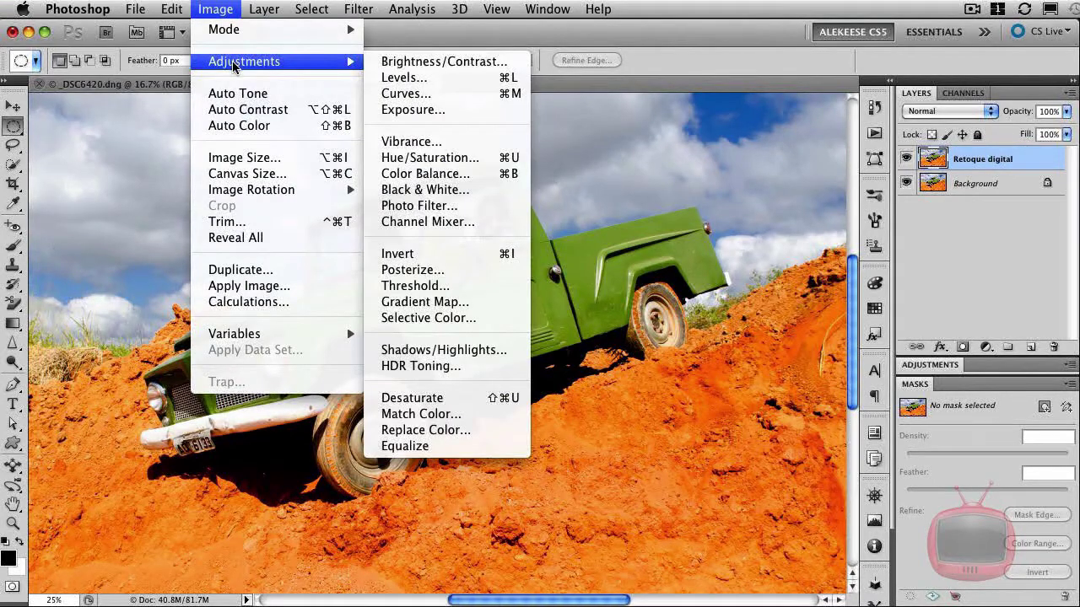
{"action": "left_click", "coordinate": [510, 399]}
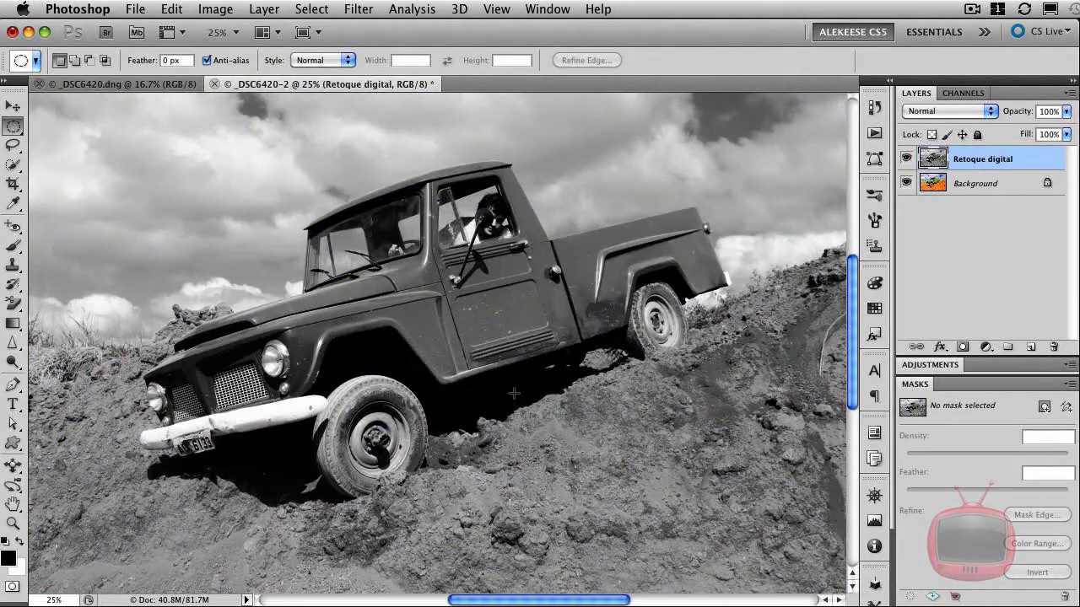
{"action": "left_click", "coordinate": [358, 9]}
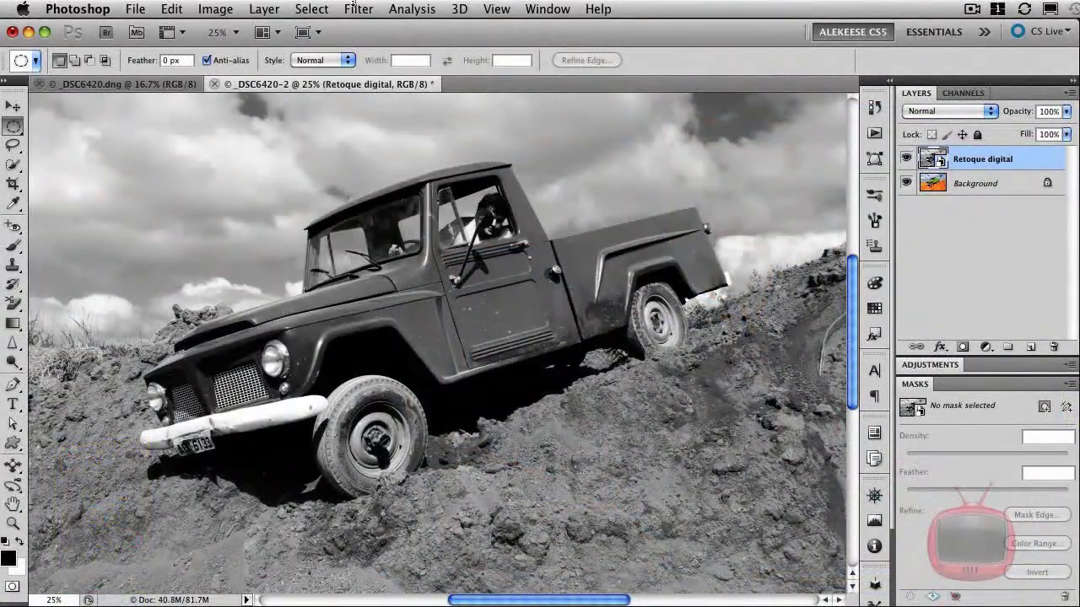
Apply a High Pass smart filter with a radius of 25 pixels to the Retoque digital layer
{"action": "left_click", "coordinate": [355, 8]}
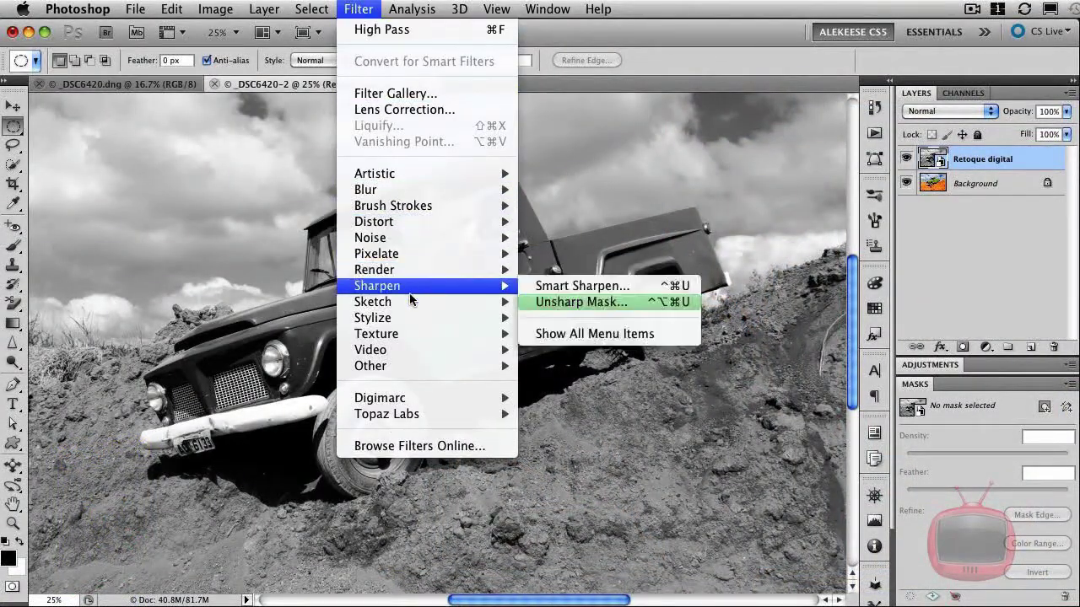
{"action": "mouse_move", "coordinate": [420, 373]}
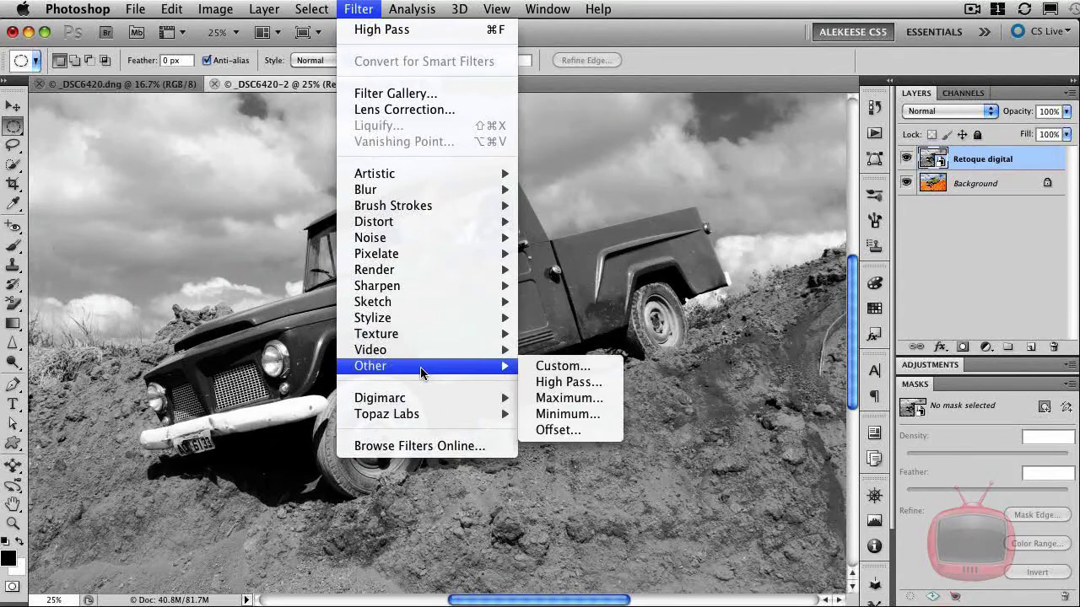
{"action": "left_click", "coordinate": [569, 384]}
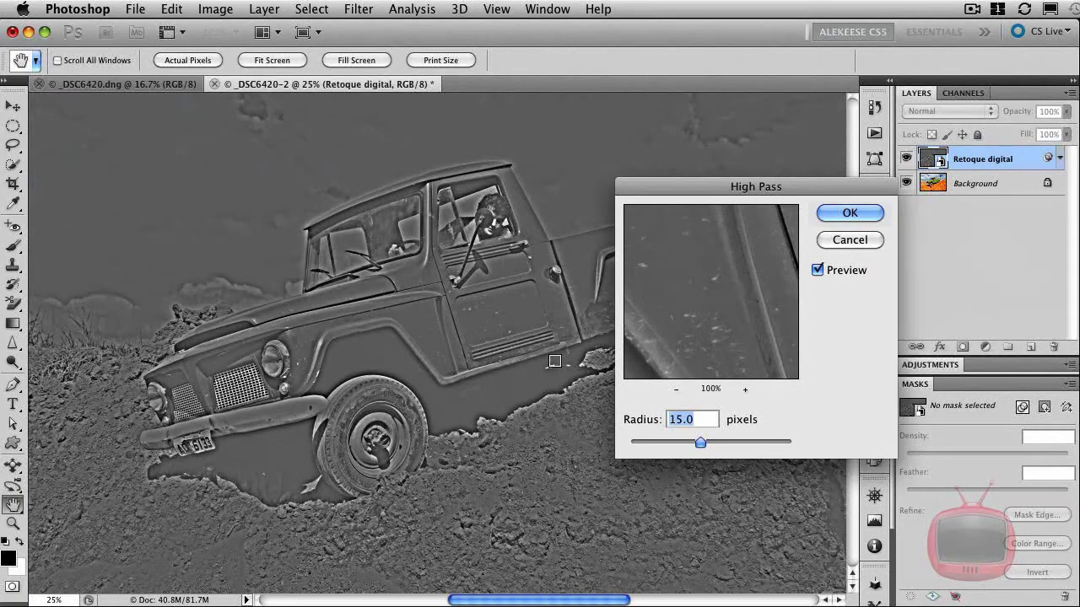
{"action": "type", "text": "20"}
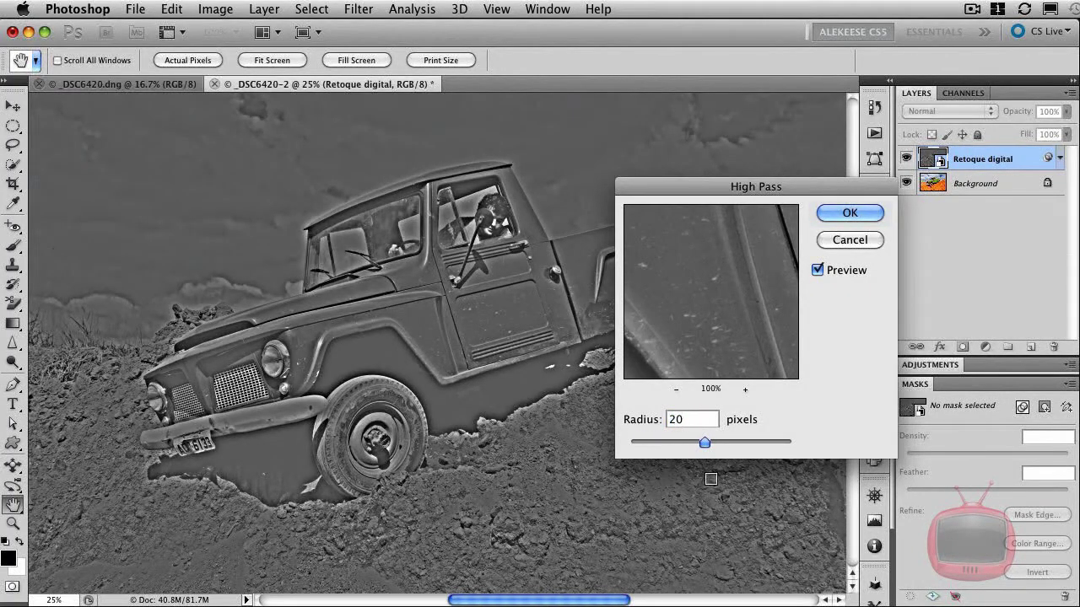
{"action": "key", "text": "BackSpace"}
{"action": "type", "text": "5"}
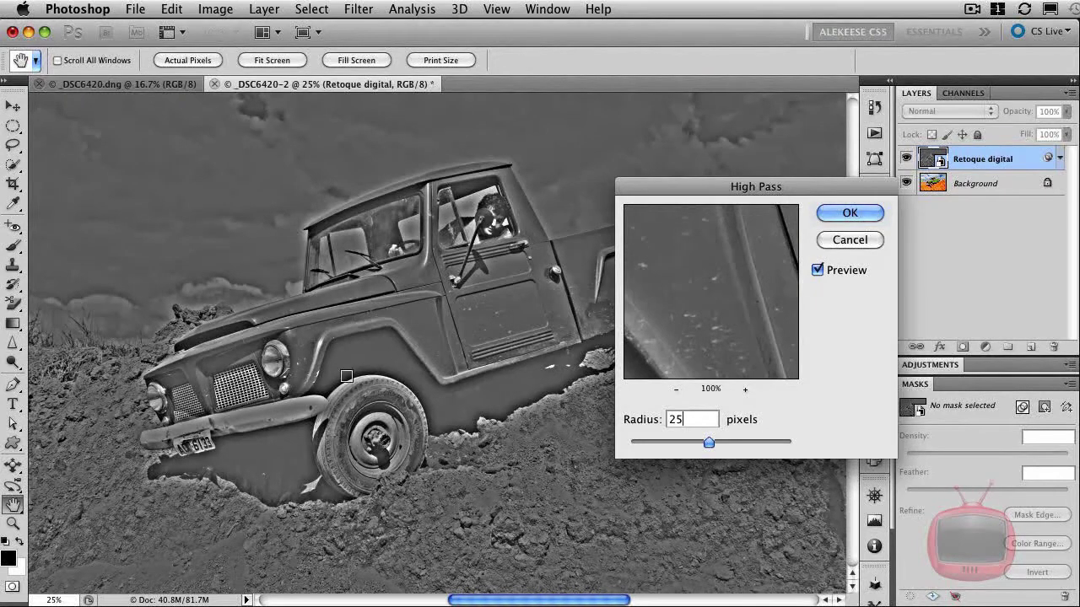
{"action": "left_click", "coordinate": [850, 212]}
Set the Retoque digital layer's blending mode to Overlay and compare the photo with the layer hidden and shown
{"action": "left_click", "coordinate": [957, 114]}
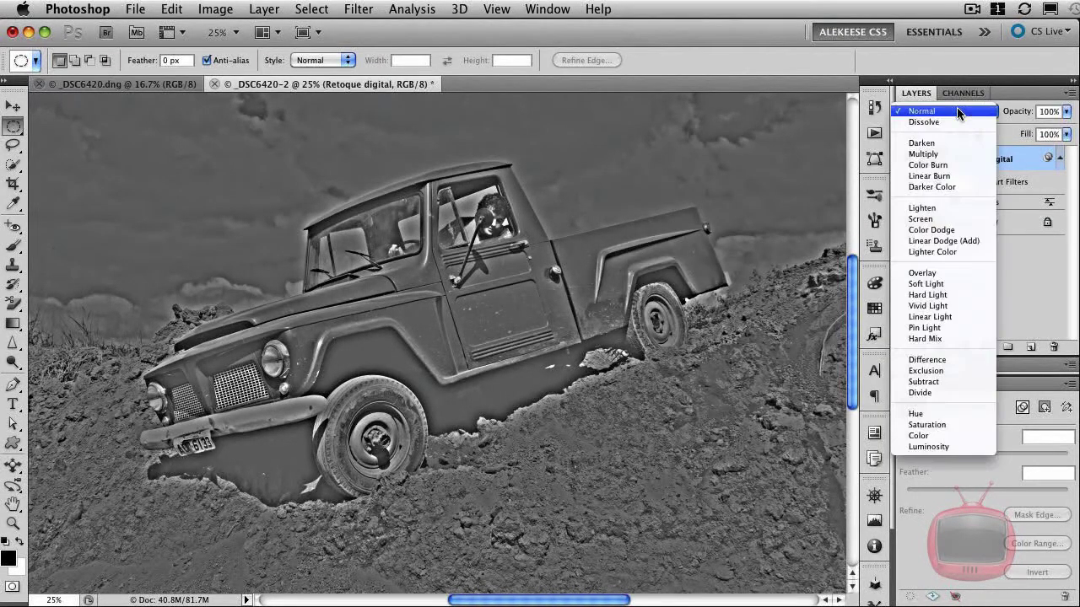
{"action": "left_click", "coordinate": [966, 273]}
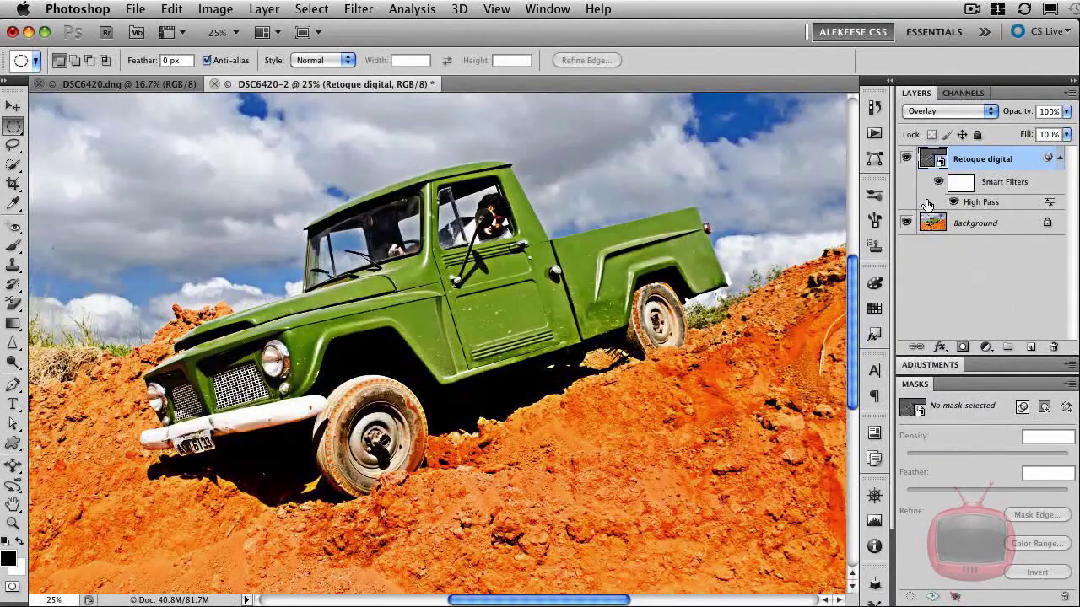
{"action": "left_click", "coordinate": [906, 159]}
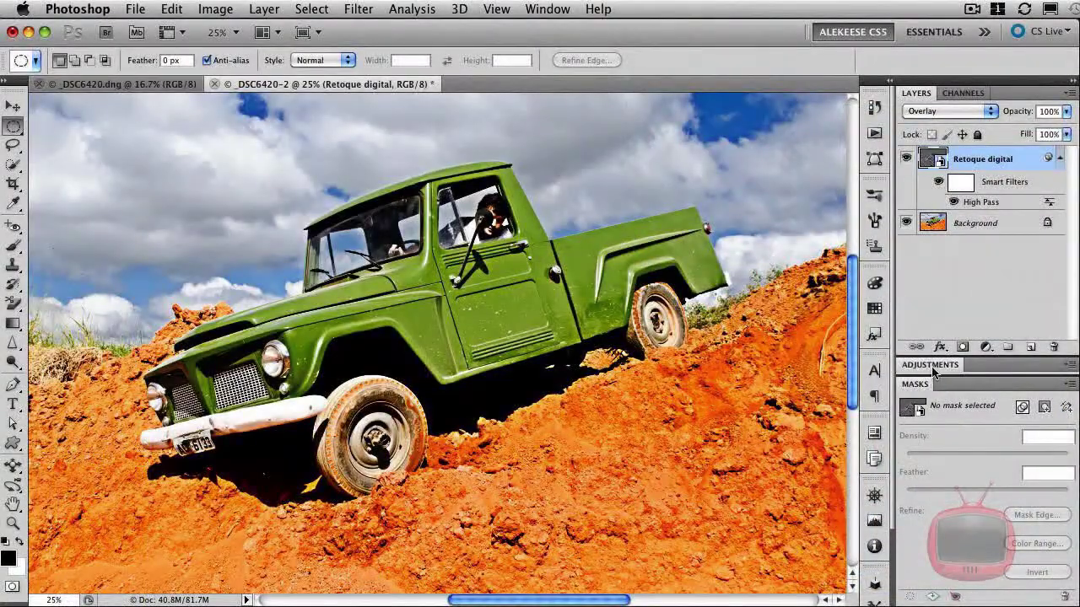
Add a Vibrance adjustment layer above the Retoque digital layer with Vibrance at -59
{"action": "left_click", "coordinate": [931, 367]}
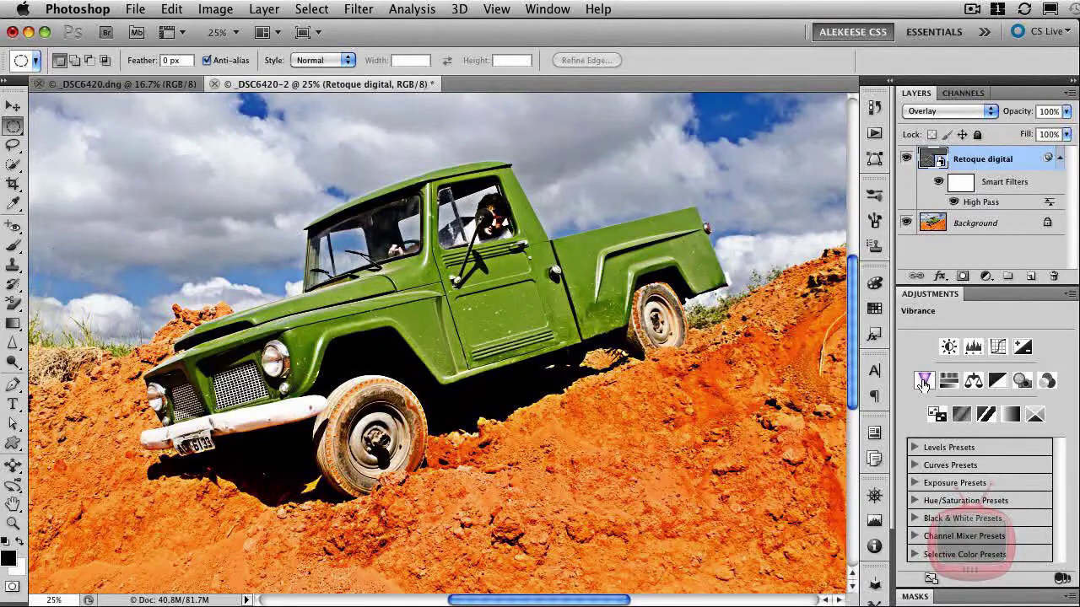
{"action": "left_click", "coordinate": [924, 382]}
{"action": "left_click_drag", "start_coordinate": [984, 361], "coordinate": [930, 362]}
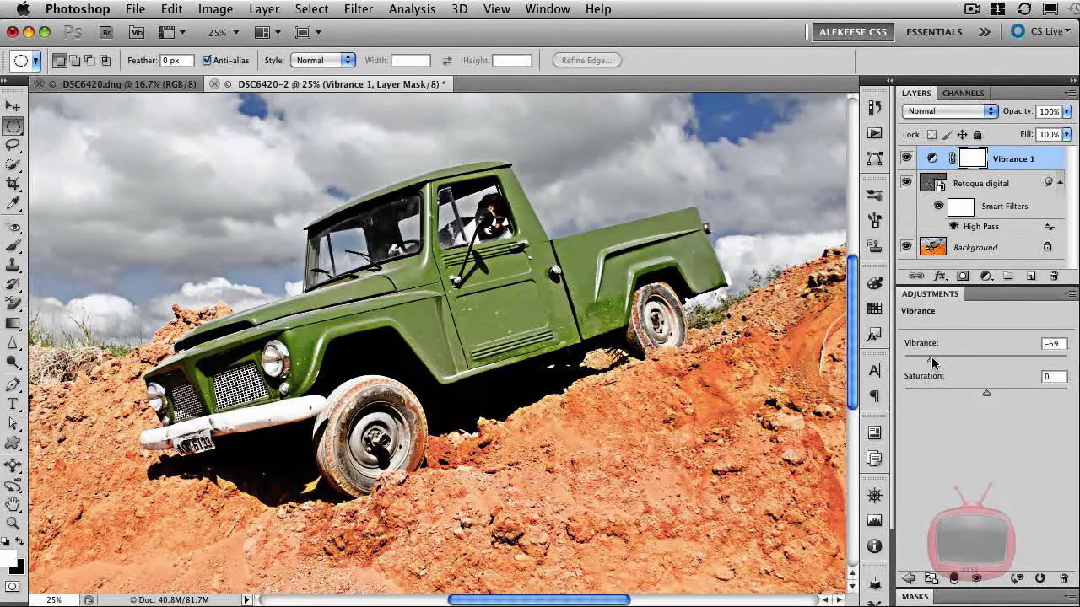
{"action": "key", "text": "super+minus"}
{"action": "left_click", "coordinate": [935, 360]}
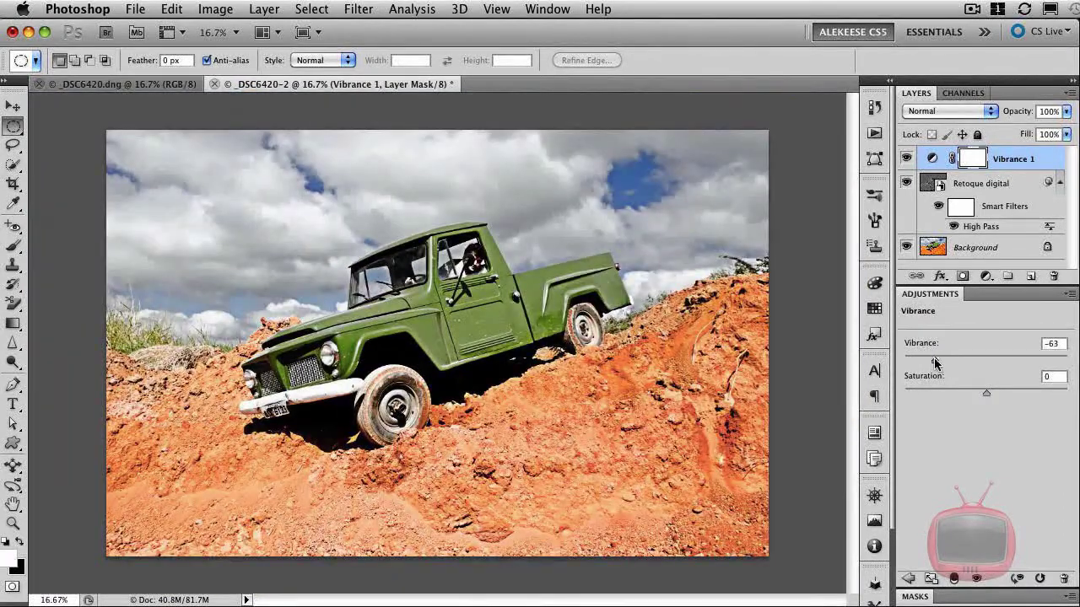
Draw a large elliptical selection around the truck, leaving the photo's edges and corners outside it
{"action": "left_click", "coordinate": [13, 128]}
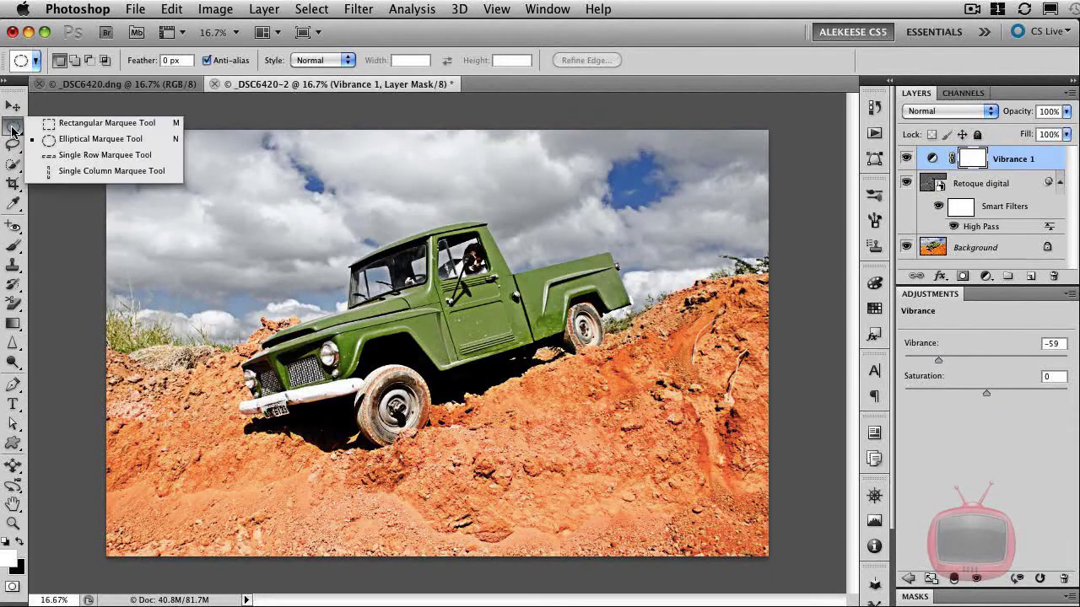
{"action": "left_click", "coordinate": [44, 143]}
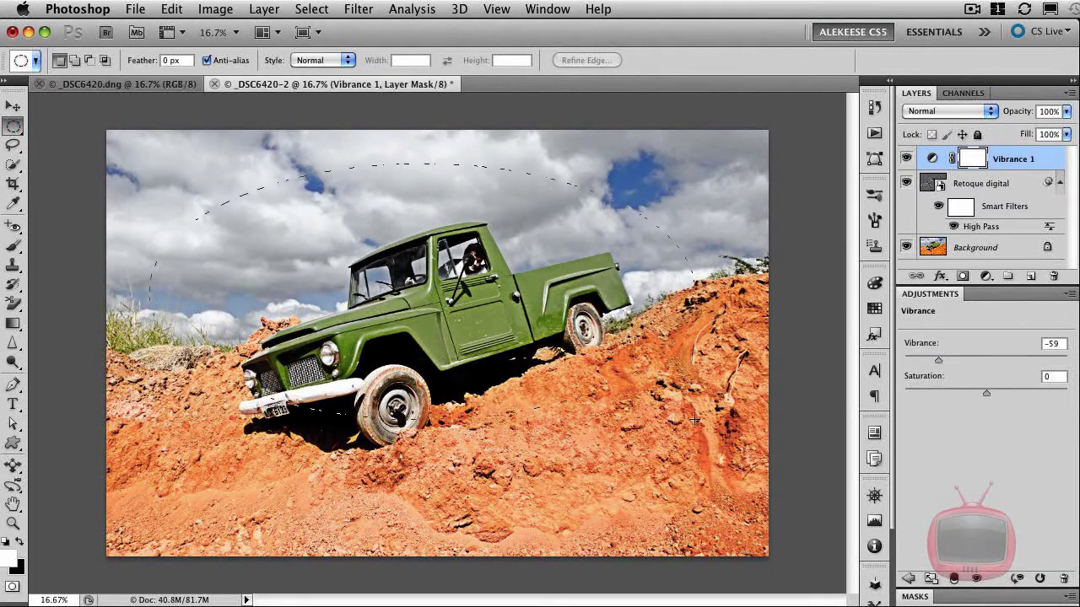
{"action": "left_click_drag", "start_coordinate": [727, 475], "coordinate": [726, 521]}
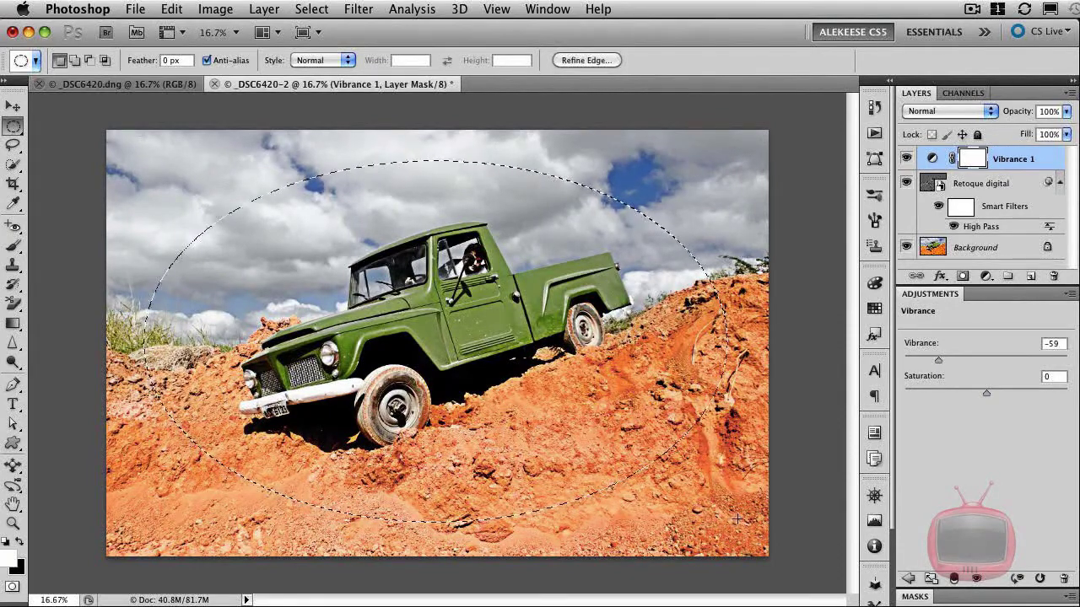
Add a Curves adjustment layer masked by the elliptical selection and set its blending mode to Multiply
{"action": "left_click", "coordinate": [909, 579]}
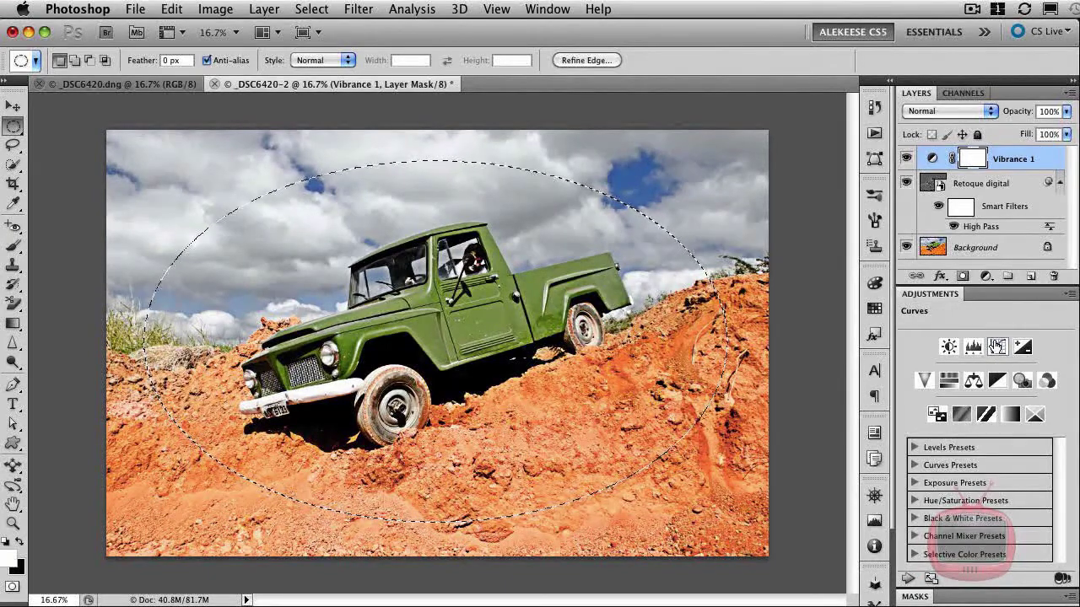
{"action": "left_click", "coordinate": [1000, 346]}
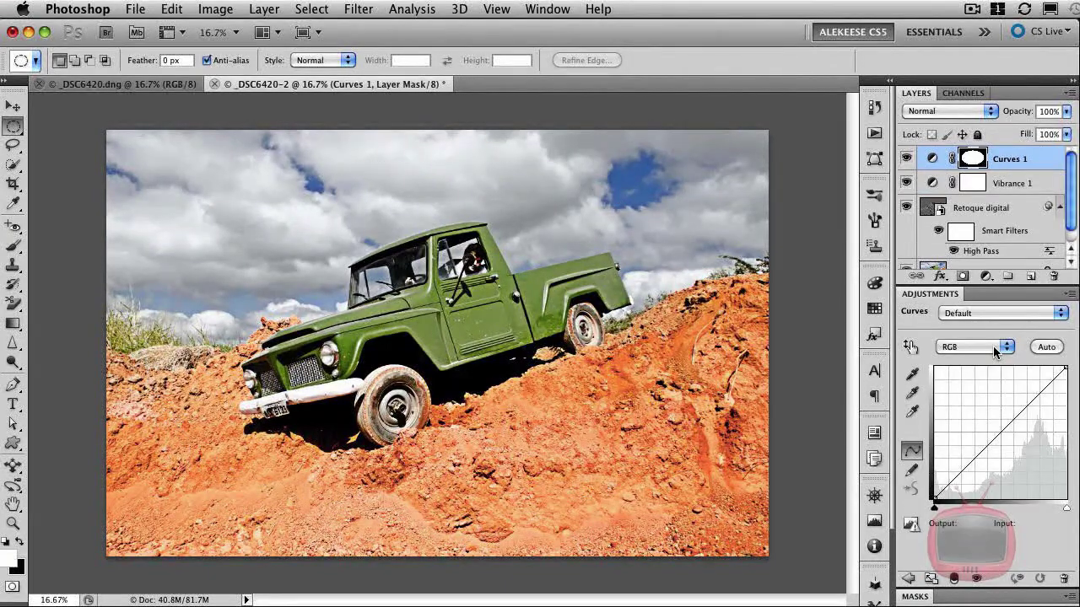
{"action": "left_click", "coordinate": [957, 112]}
{"action": "left_click", "coordinate": [954, 160]}
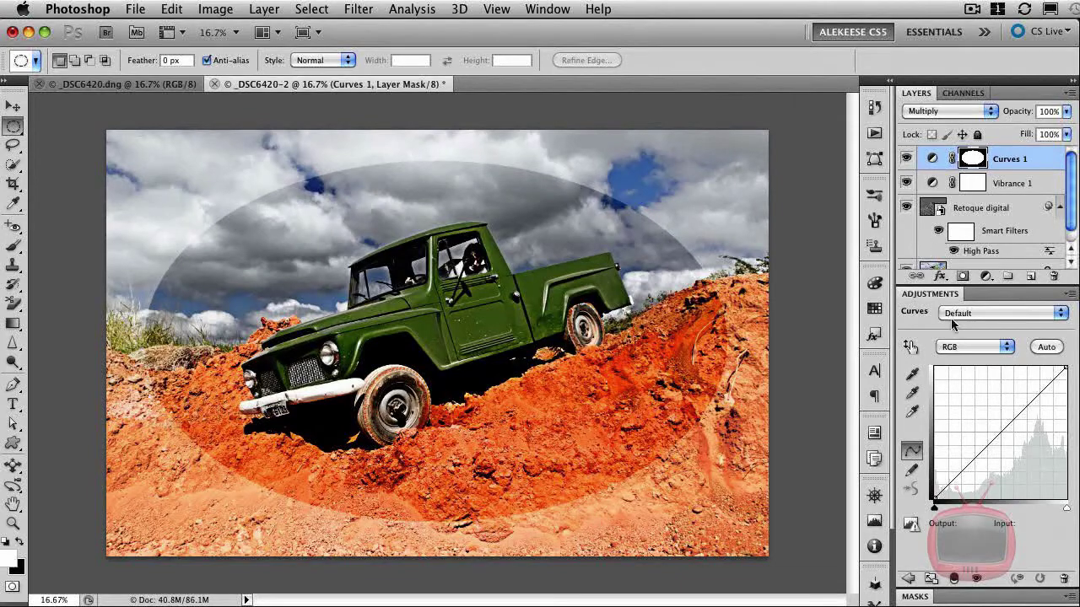
Invert the Curves layer's mask and feather it by 250 px, comparing the photo with the layer hidden and shown
{"action": "left_click", "coordinate": [915, 596]}
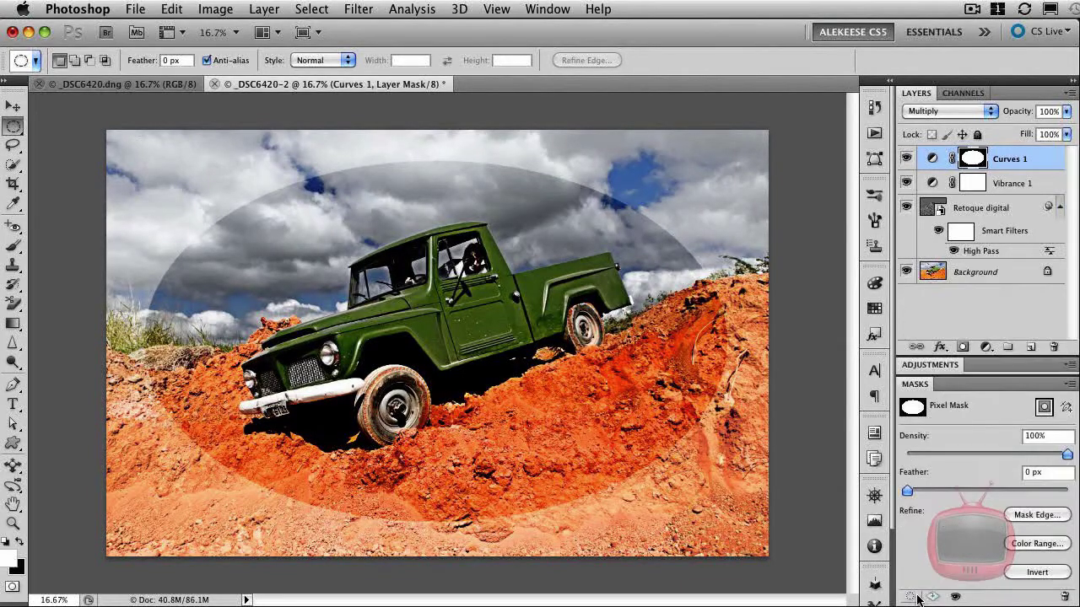
{"action": "left_click", "coordinate": [1027, 575]}
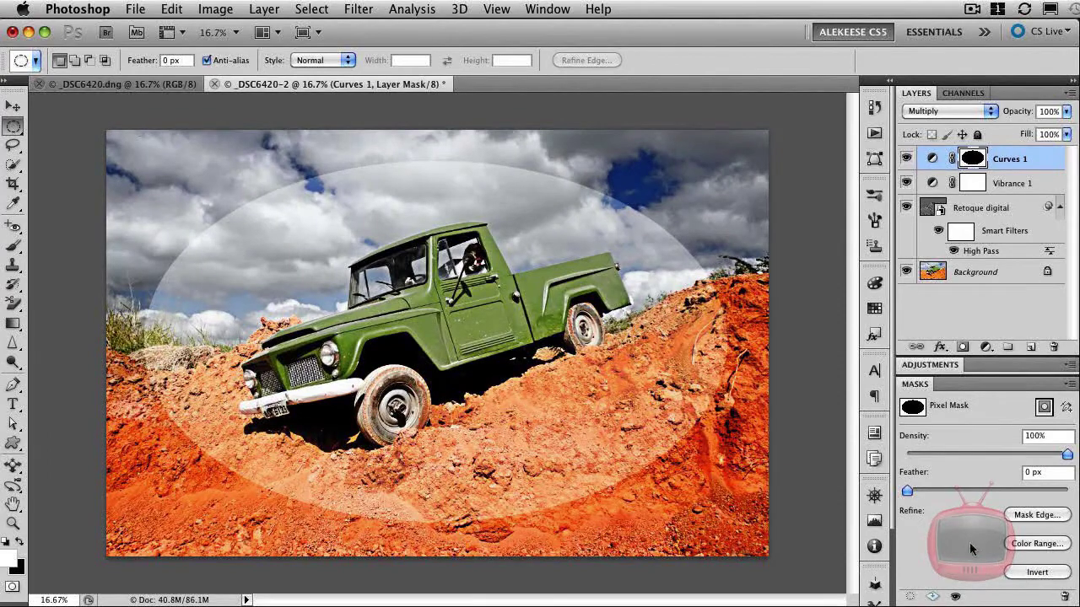
{"action": "left_click", "coordinate": [911, 490]}
{"action": "left_click_drag", "start_coordinate": [954, 490], "coordinate": [1068, 492]}
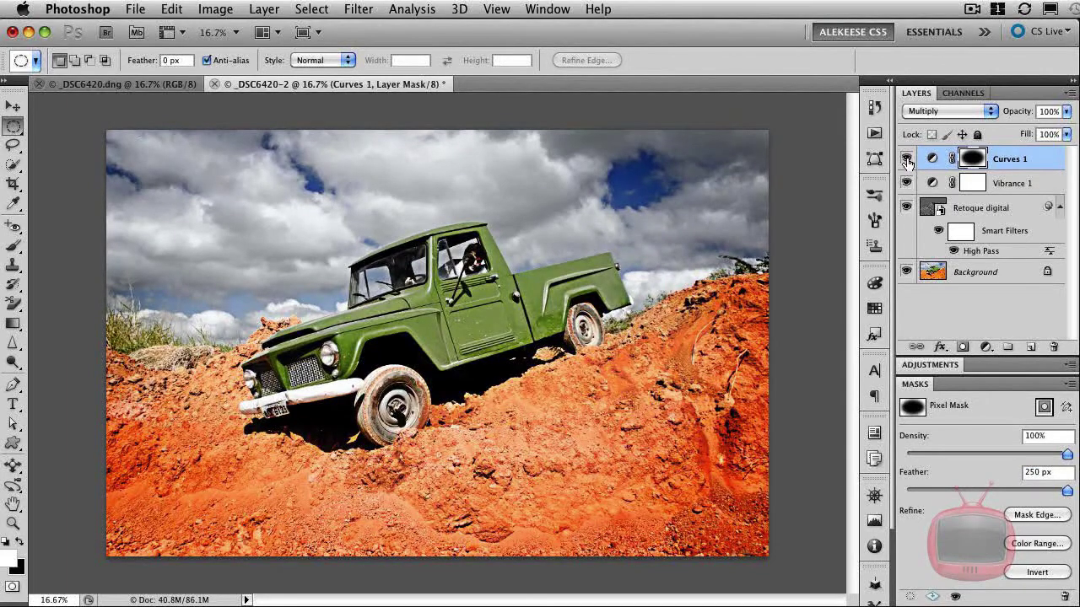
{"action": "left_click", "coordinate": [906, 159]}
{"action": "left_click", "coordinate": [906, 160]}
{"action": "left_click", "coordinate": [906, 159]}
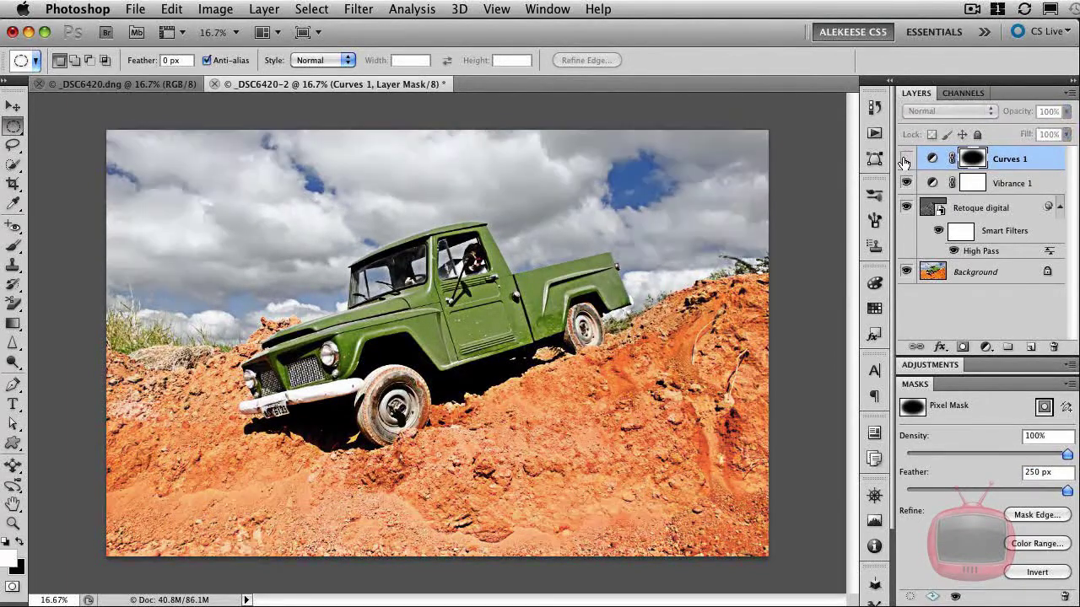
{"action": "left_click", "coordinate": [906, 159]}
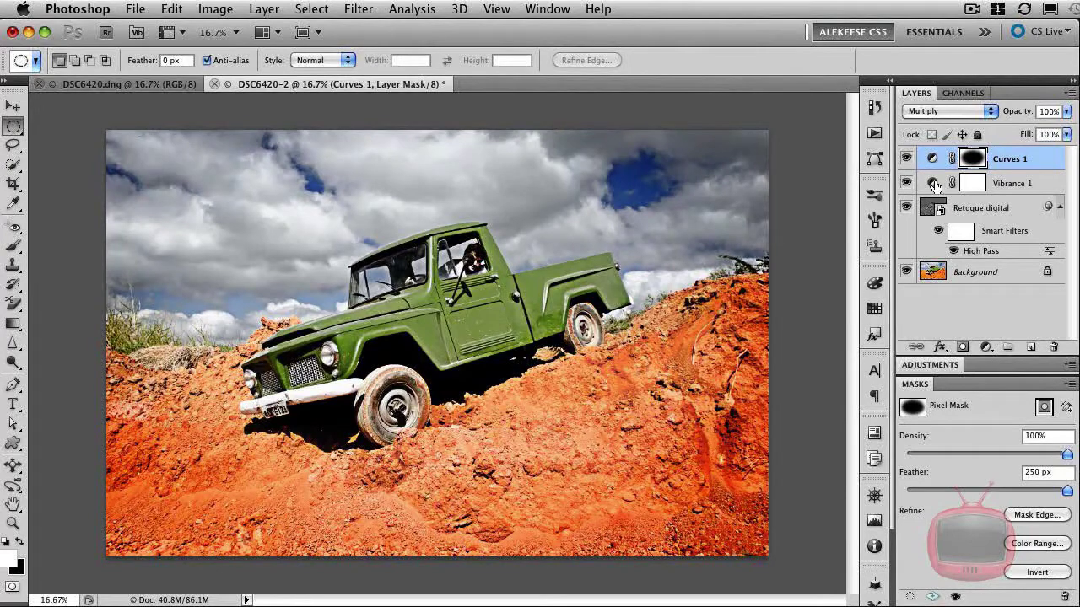
Set the Vibrance adjustment layer's Vibrance to -80 and reselect the Curves layer
{"action": "left_click", "coordinate": [931, 185]}
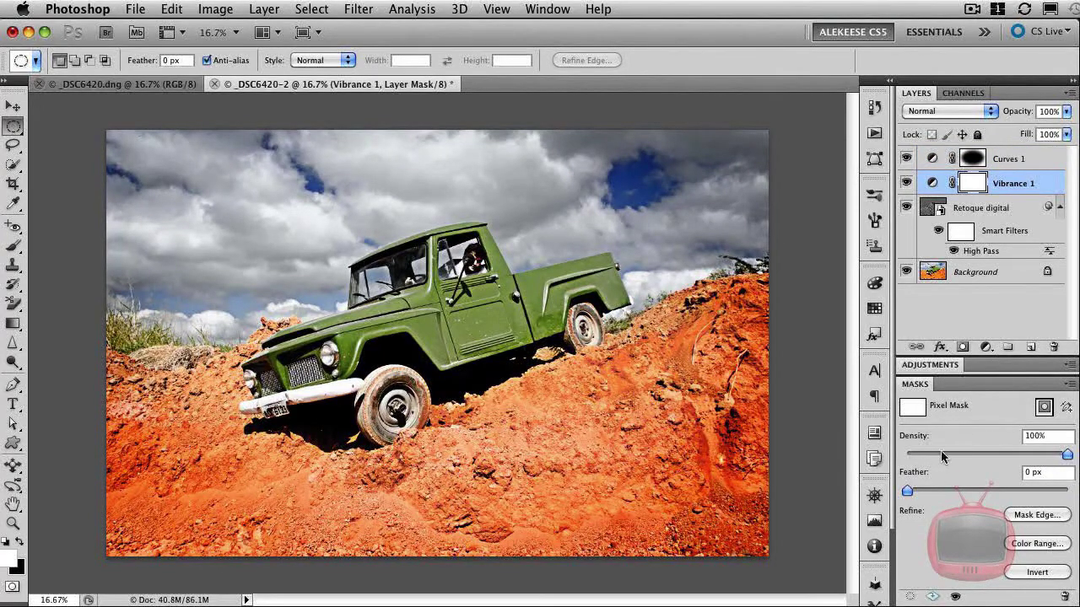
{"action": "left_click", "coordinate": [932, 184]}
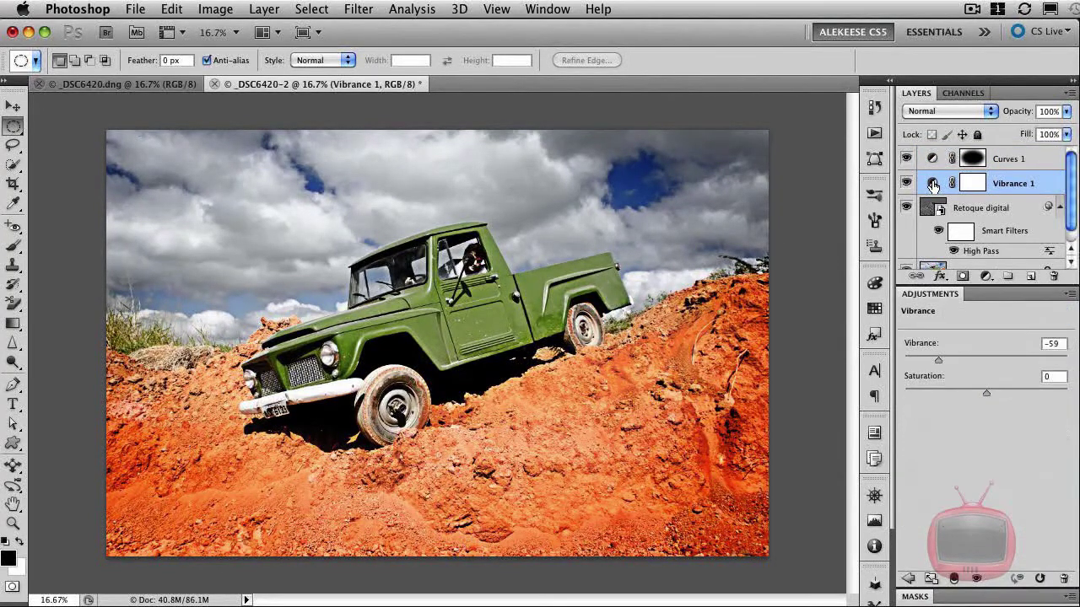
{"action": "left_click_drag", "start_coordinate": [940, 361], "coordinate": [921, 361]}
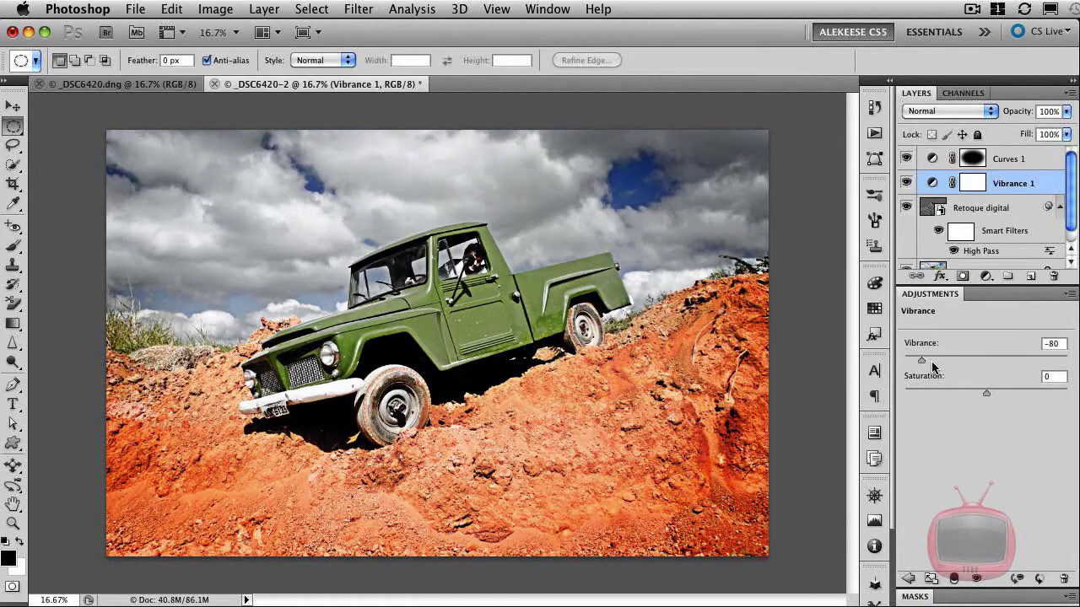
{"action": "key", "text": "alt+bracketright"}
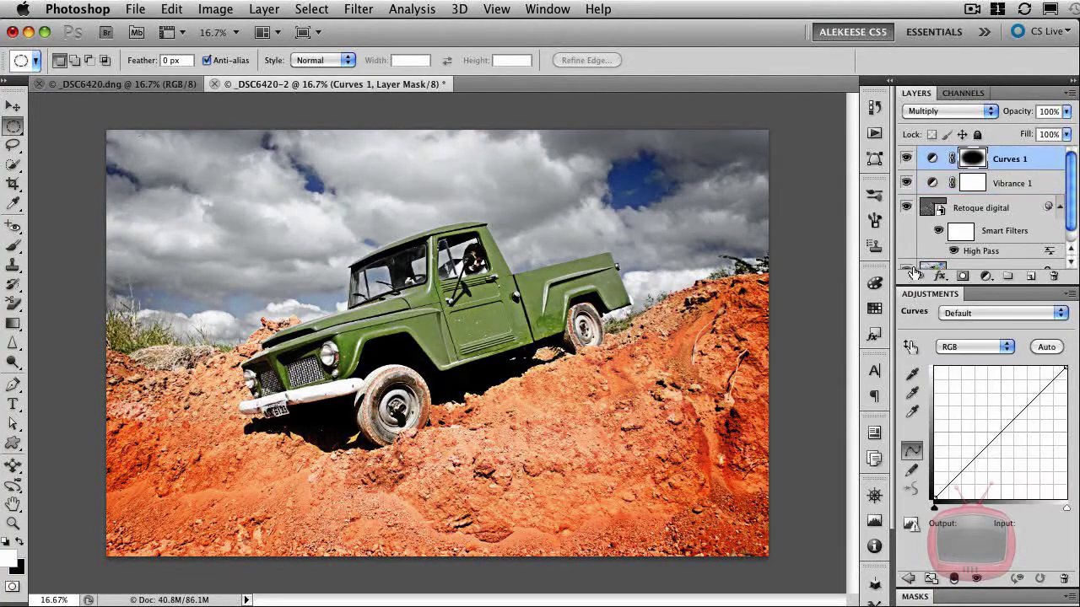
Add a second Curves adjustment layer and darken the photo with curve points at about input 91, output 69 and input 181, output 163
{"action": "left_click", "coordinate": [907, 580]}
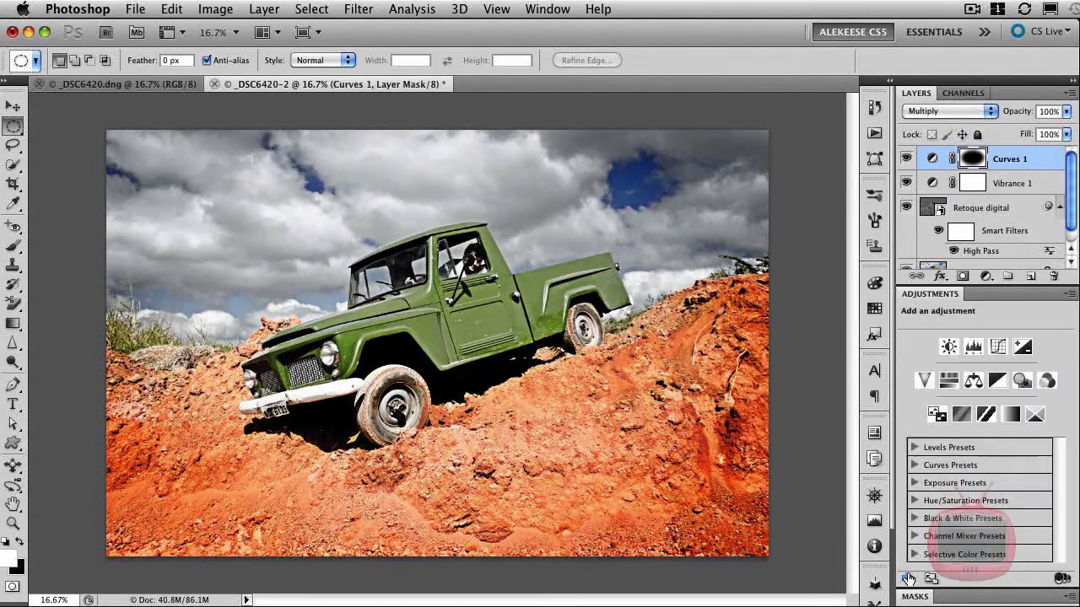
{"action": "left_click", "coordinate": [995, 347]}
{"action": "left_click_drag", "start_coordinate": [979, 457], "coordinate": [981, 463]}
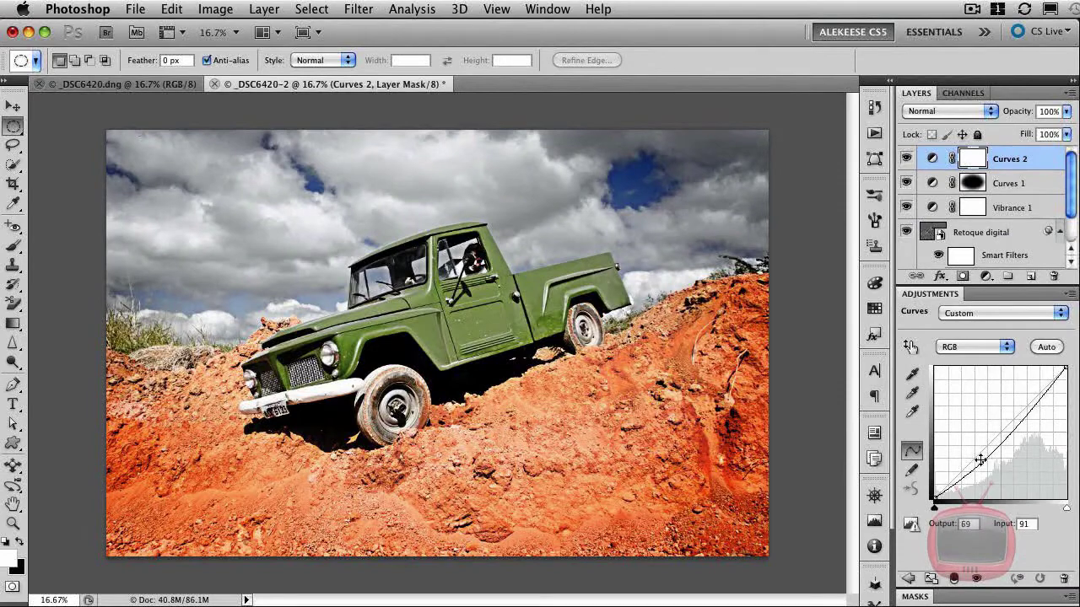
{"action": "left_click", "coordinate": [1025, 413]}
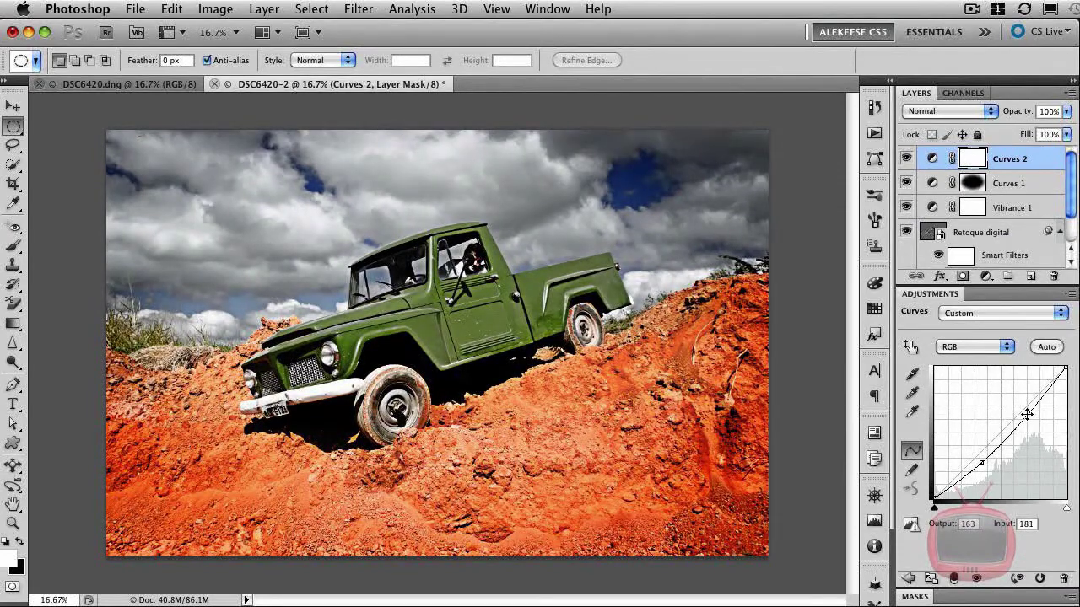
Compare the original photo at 25% zoom with the retouched version by hiding and restoring every layer except the Background
{"action": "left_click_drag", "start_coordinate": [1072, 187], "coordinate": [1072, 235]}
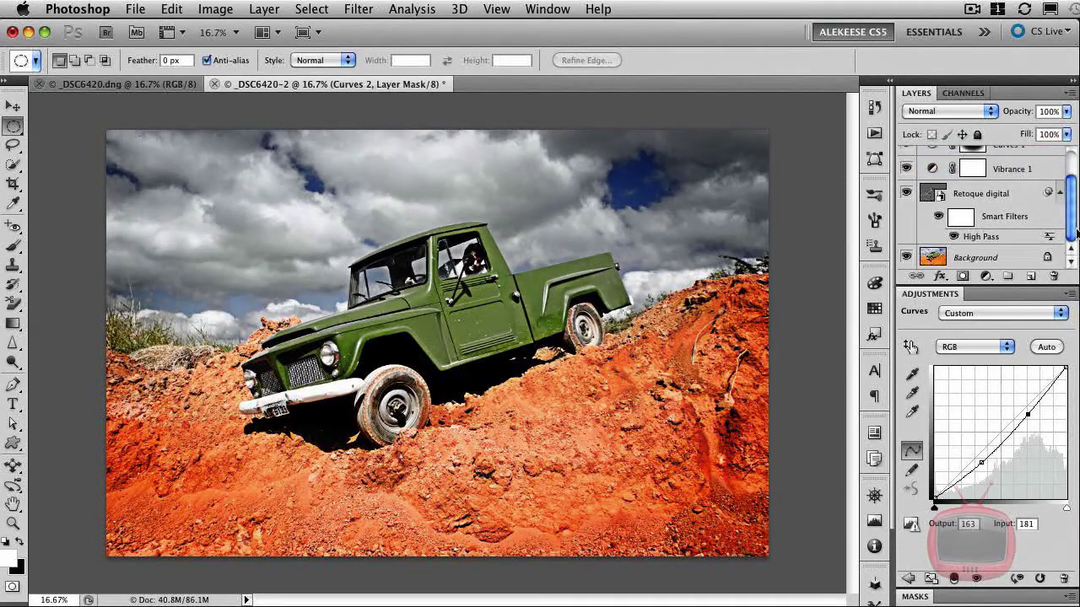
{"action": "key", "text": "super+equal"}
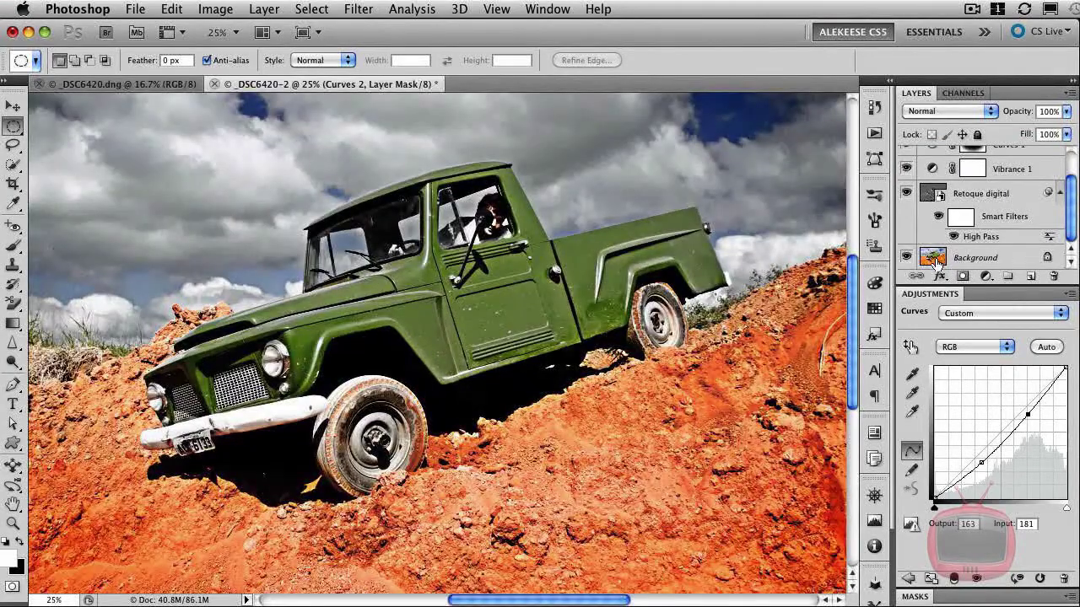
{"action": "left_click", "coordinate": [906, 260], "text": "alt"}
{"action": "left_click", "coordinate": [907, 259], "text": "alt"}
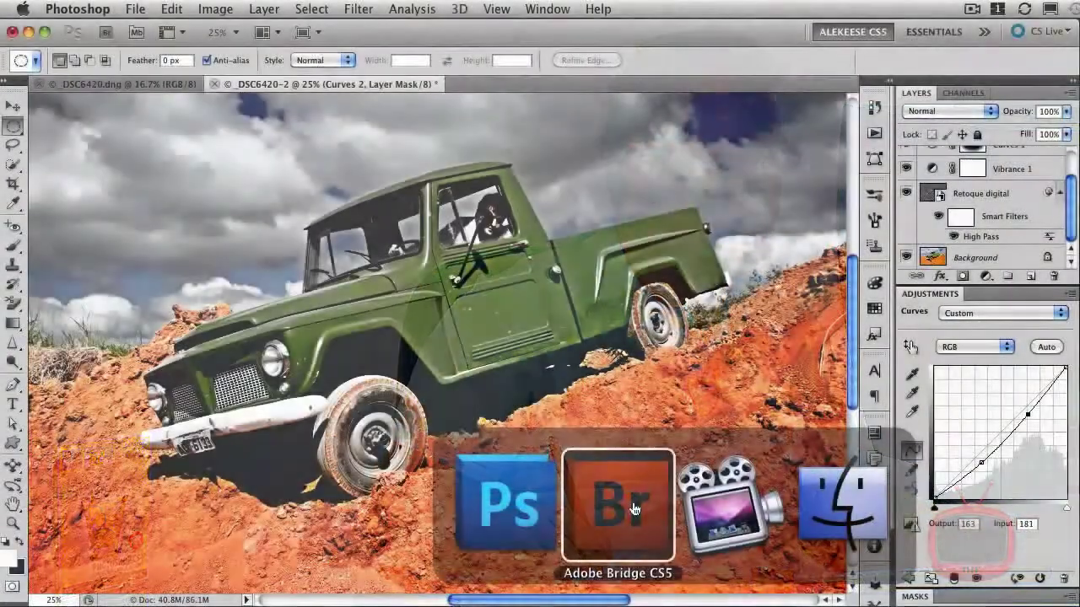
Switch to Adobe Bridge and open all the photos in the Jubiraca folder, _DSC6269-2.dng through _DSC6425.dng, in Camera Raw
{"action": "left_click", "coordinate": [624, 482]}
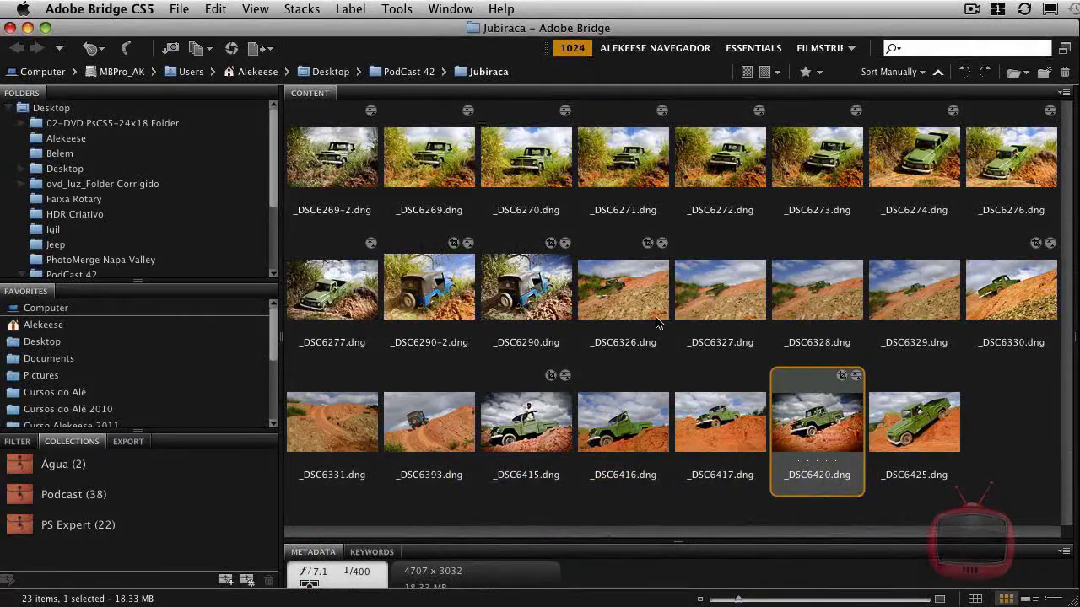
{"action": "left_click", "coordinate": [336, 155]}
{"action": "left_click", "coordinate": [818, 432], "text": "shift"}
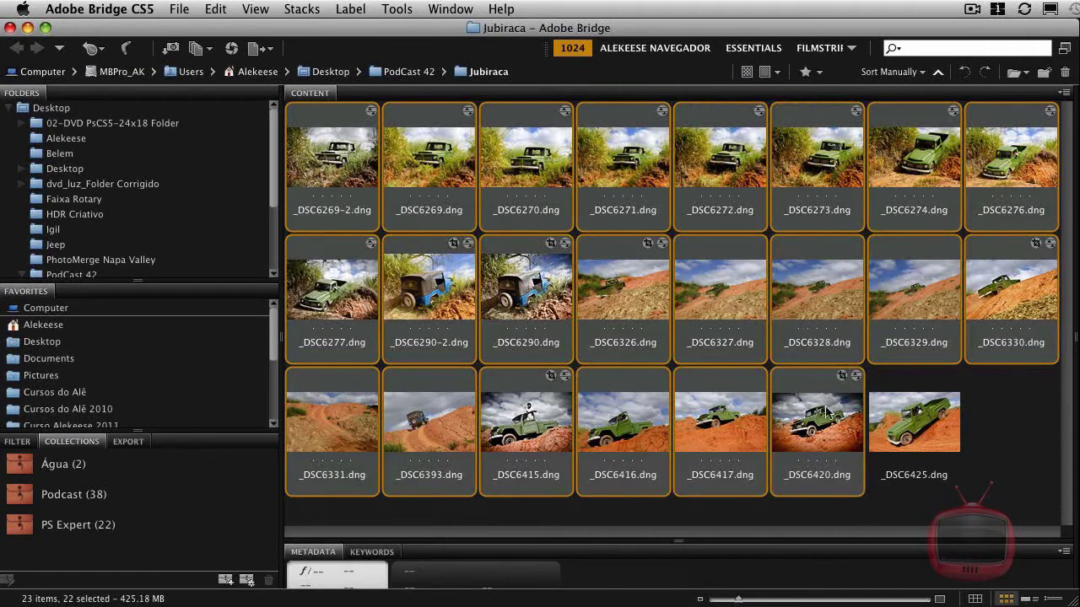
{"action": "left_click", "coordinate": [909, 432], "text": "shift"}
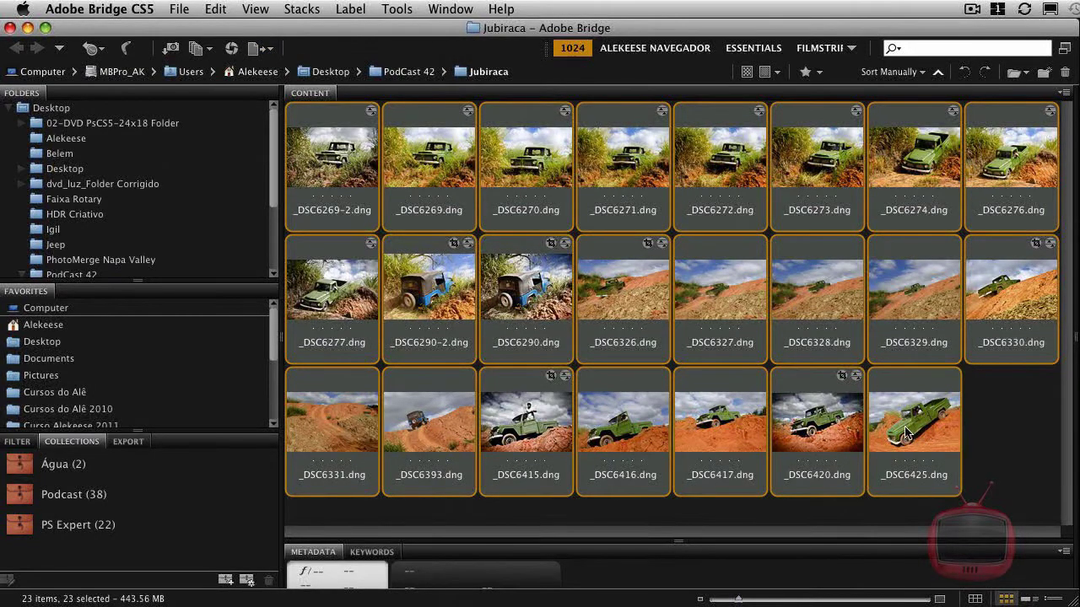
{"action": "left_click", "coordinate": [179, 11]}
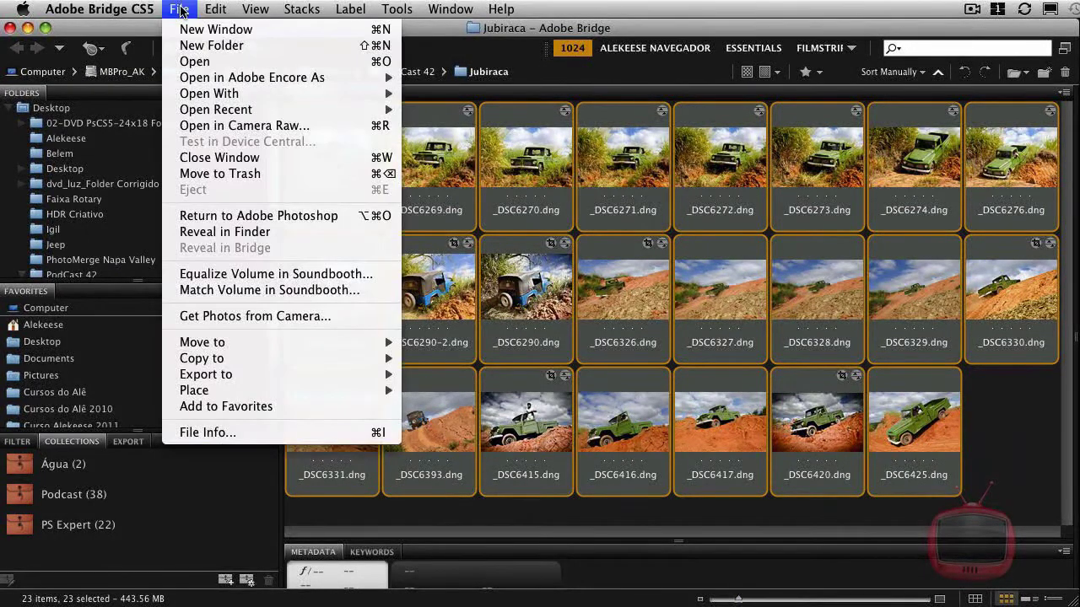
{"action": "left_click", "coordinate": [208, 128]}
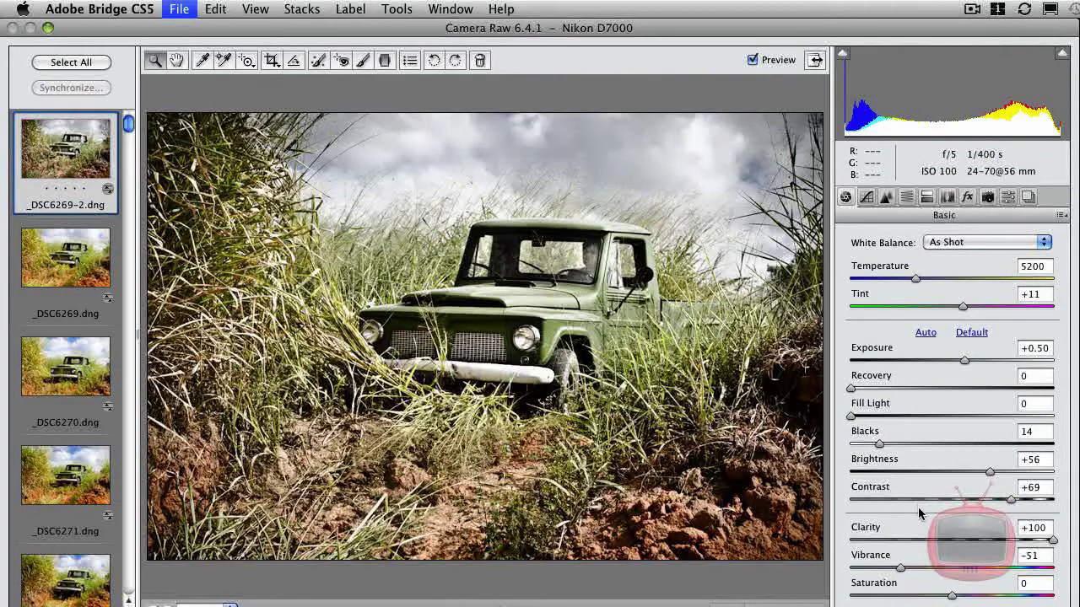
Apply the saved Jubiraca preset to _DSC6269.dng, leaving the new-preset dialog without saving
{"action": "left_click", "coordinate": [1007, 197]}
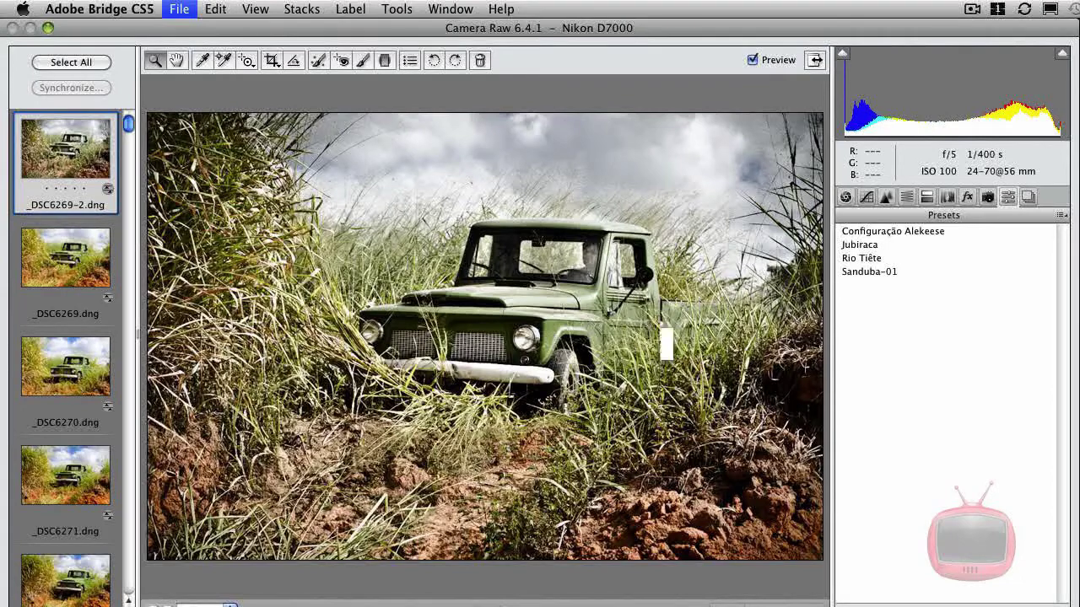
{"action": "left_click", "coordinate": [1042, 603]}
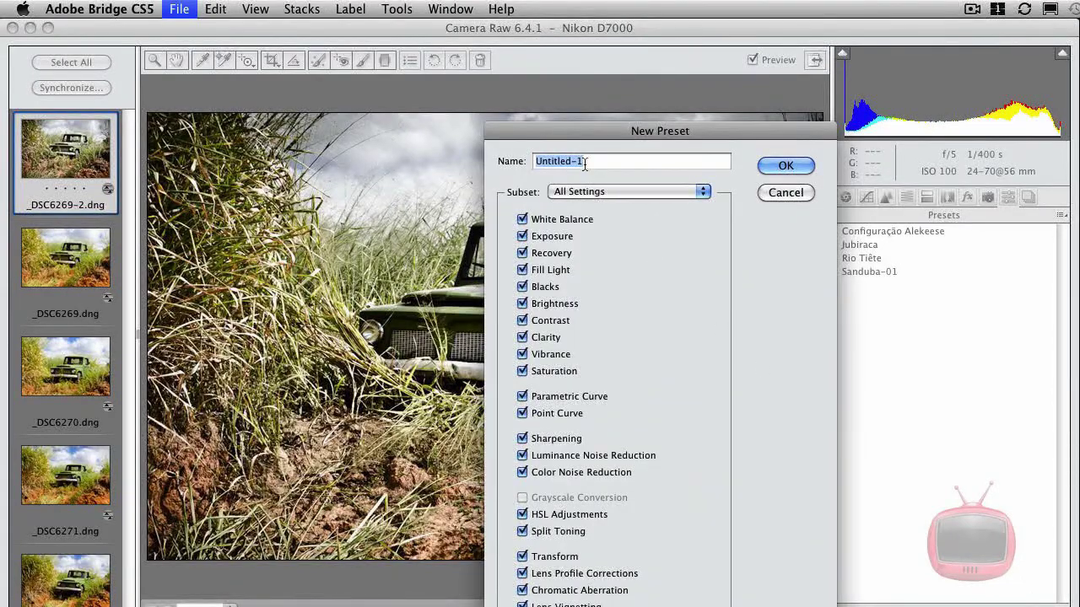
{"action": "left_click", "coordinate": [785, 192]}
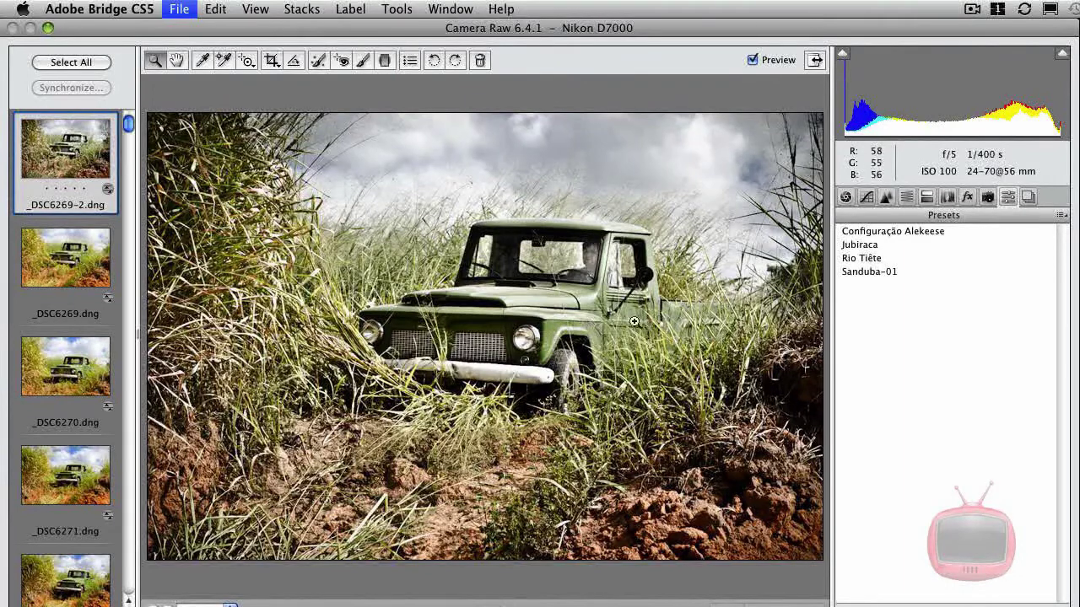
{"action": "left_click", "coordinate": [70, 270]}
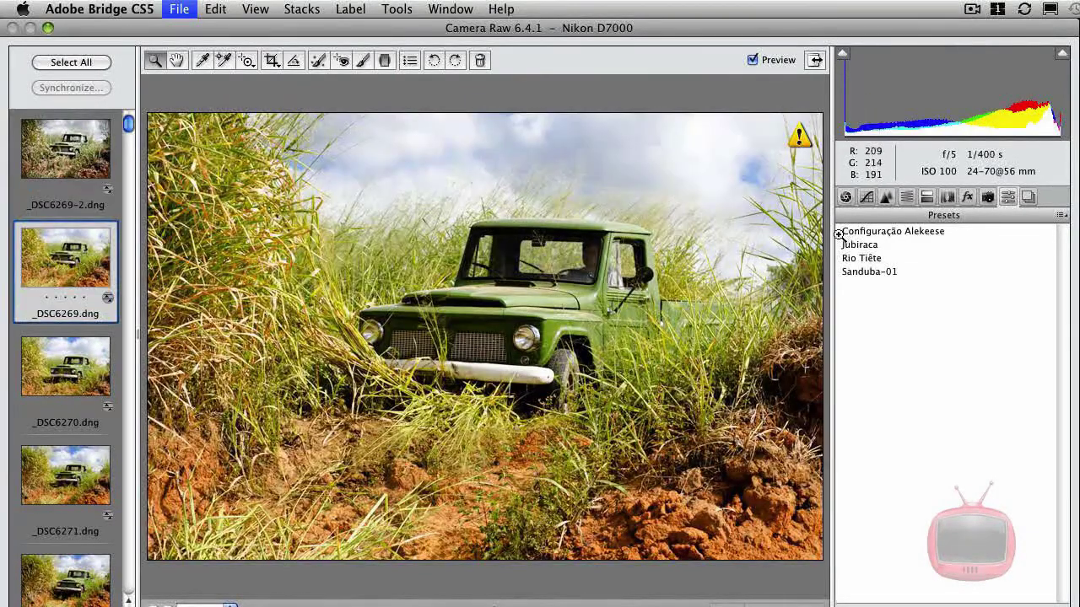
{"action": "left_click", "coordinate": [872, 246]}
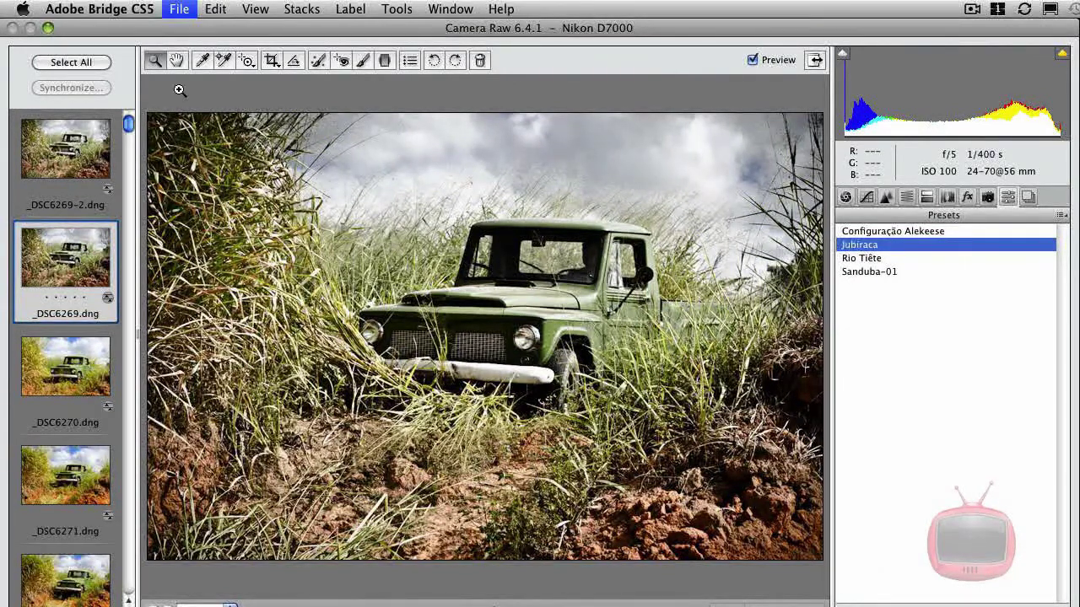
Synchronize the develop settings of _DSC6269.dng to all open photos, leaving Crop and Spot Removal out
{"action": "left_click", "coordinate": [96, 66]}
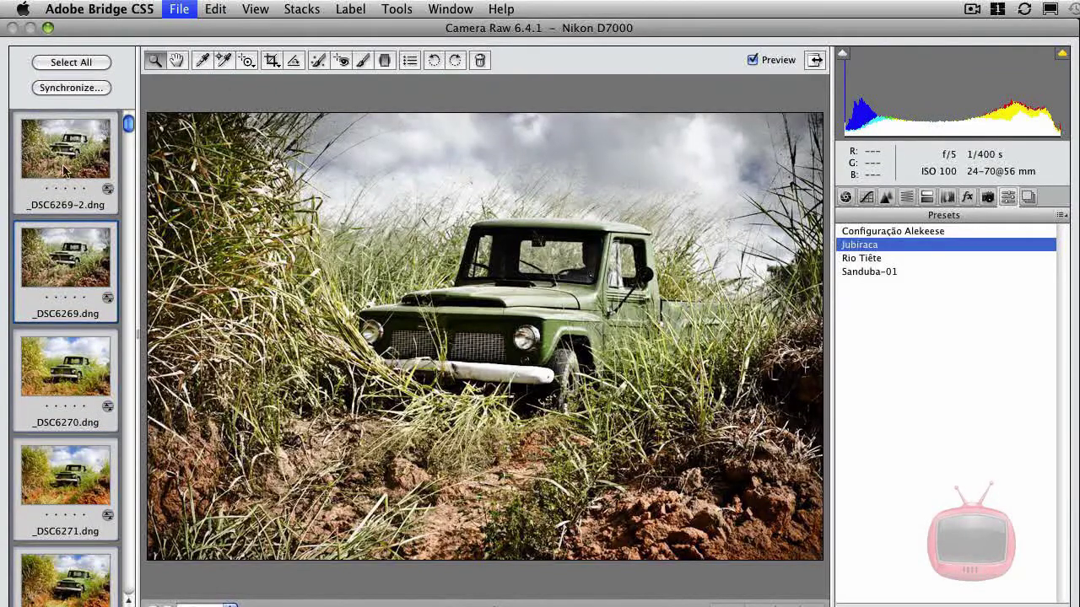
{"action": "left_click", "coordinate": [74, 88]}
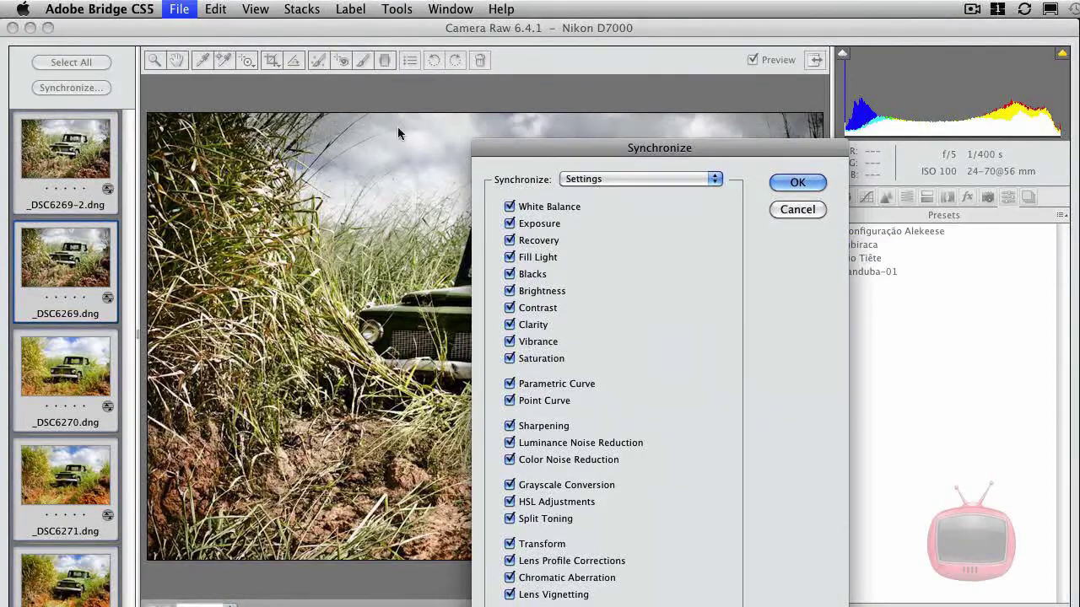
{"action": "left_click_drag", "start_coordinate": [526, 154], "coordinate": [504, 35]}
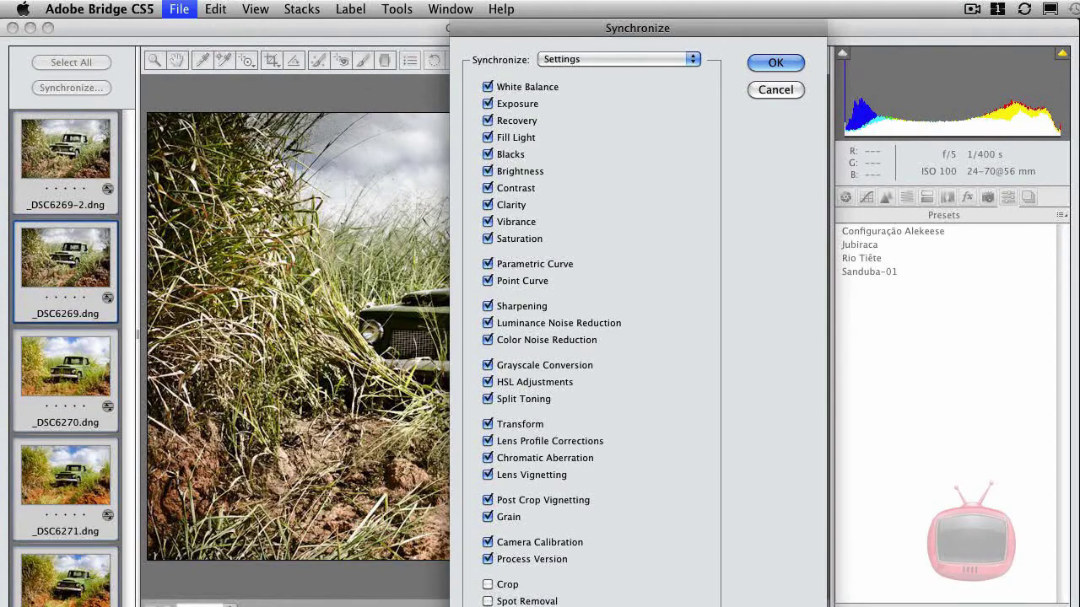
{"action": "left_click", "coordinate": [776, 63]}
Check the synchronized look on _DSC6273.dng and _DSC6274.dng and close Camera Raw, applying the changes
{"action": "left_click_drag", "start_coordinate": [129, 126], "coordinate": [129, 187]}
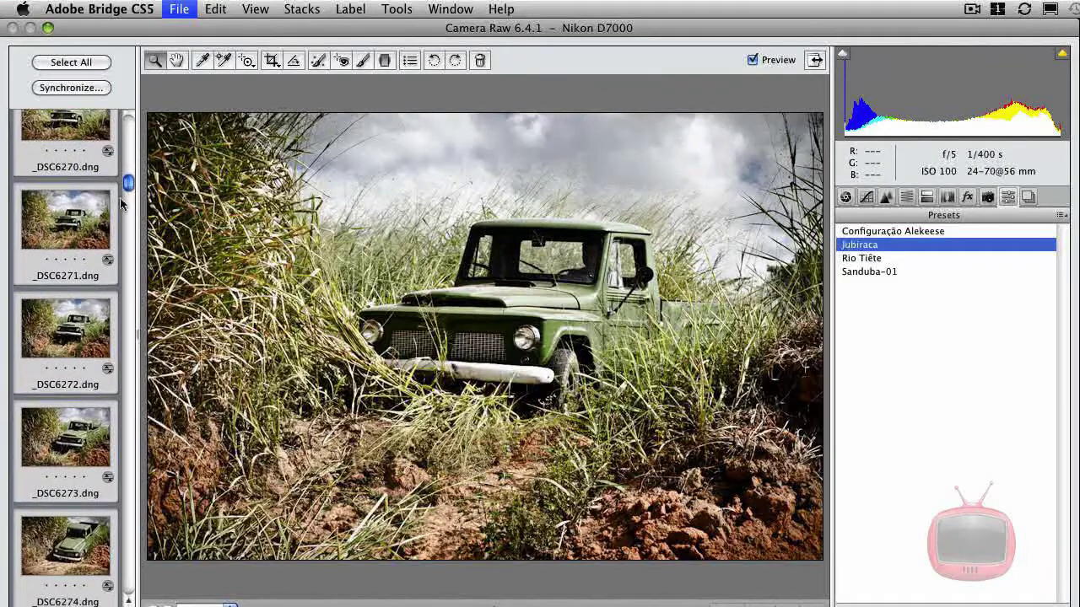
{"action": "left_click", "coordinate": [76, 432]}
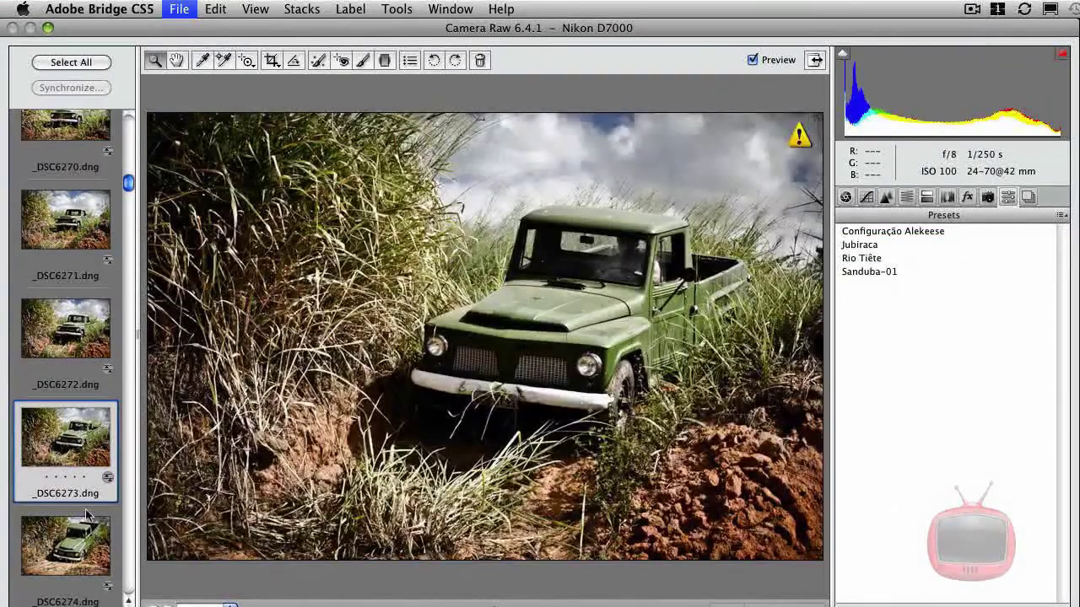
{"action": "left_click", "coordinate": [92, 542]}
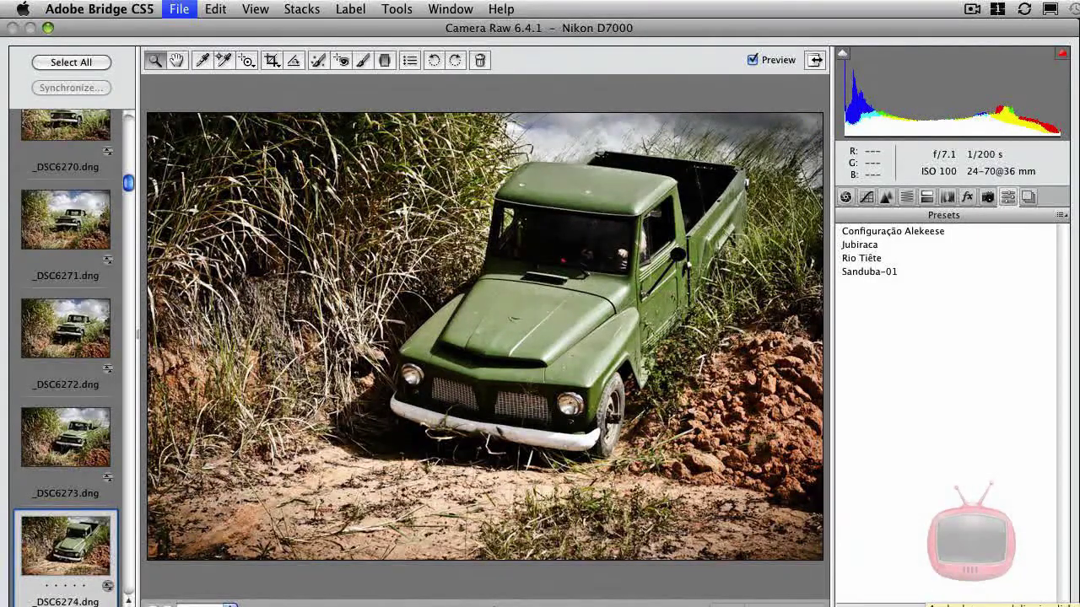
{"action": "key", "text": "Return"}
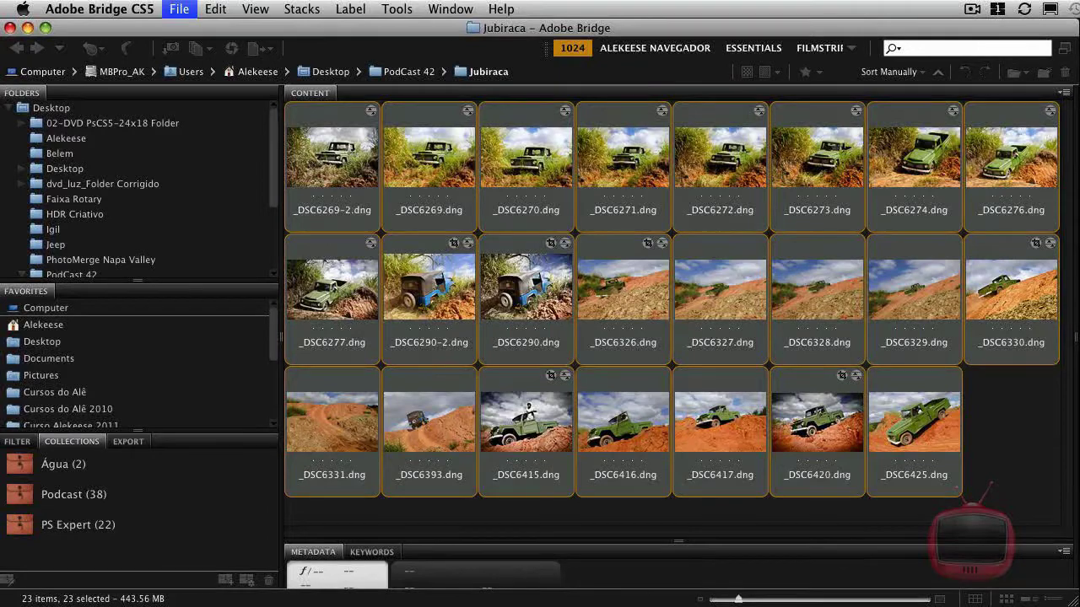